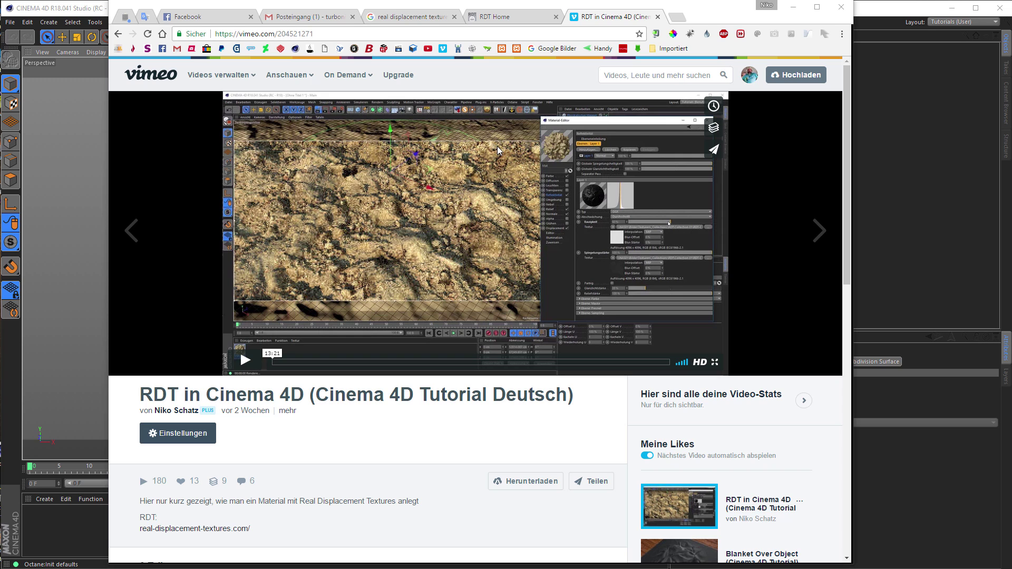
Review the RDT-Shop home page and its info page on the Real Displacement Textures.
left_click(504, 16)
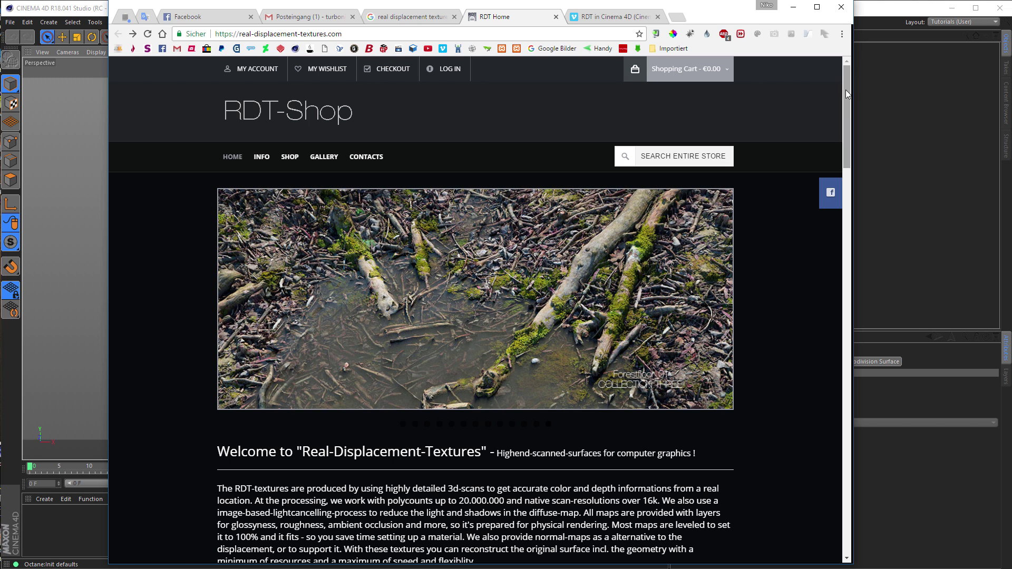
left_click(264, 160)
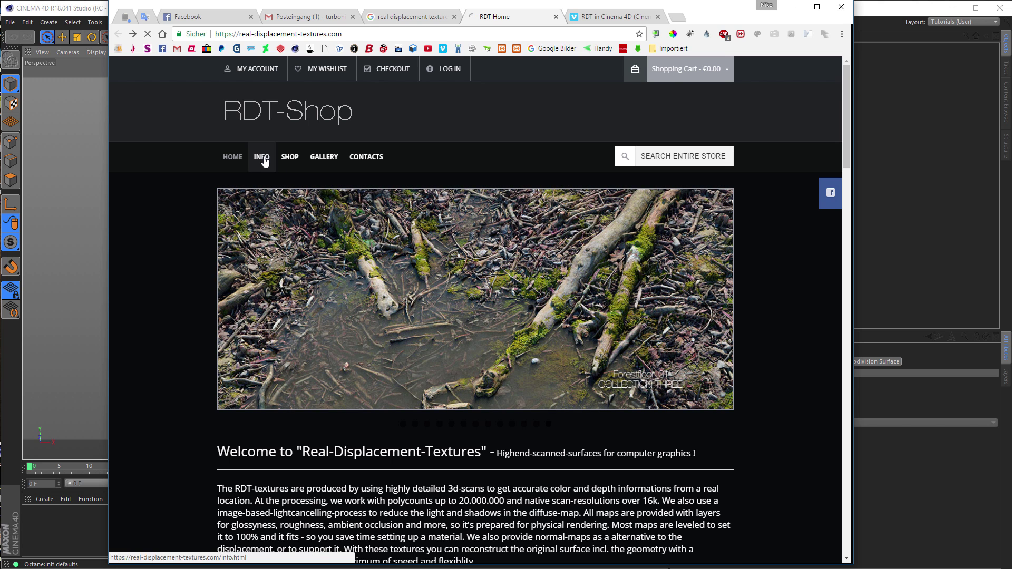
mouse_move(845, 88)
left_mouse_down()
mouse_move(795, 297)
mouse_move(791, 285)
mouse_move(843, 298)
mouse_move(831, 498)
mouse_move(825, 283)
mouse_move(834, 71)
left_mouse_up()
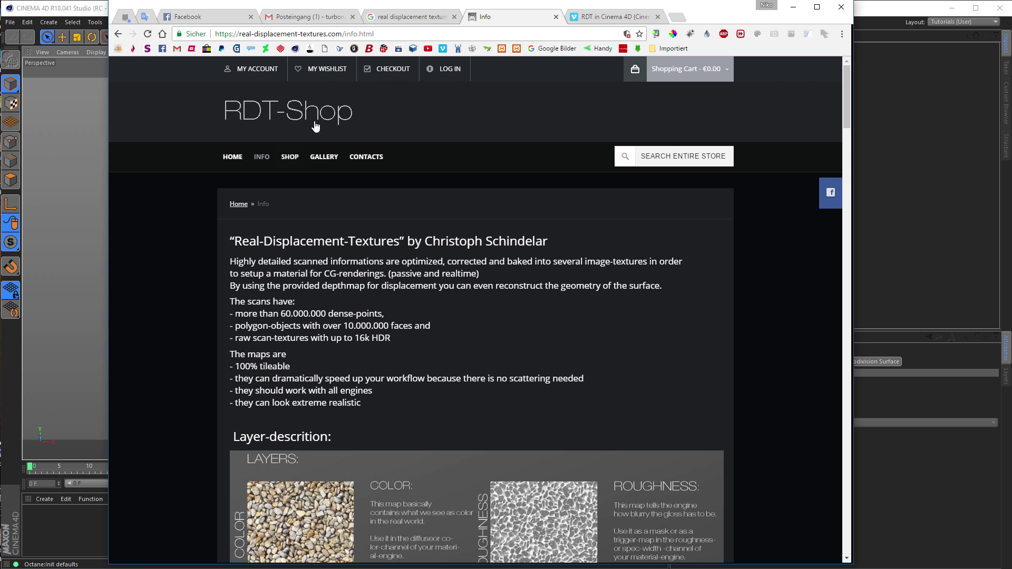
left_click(233, 157)
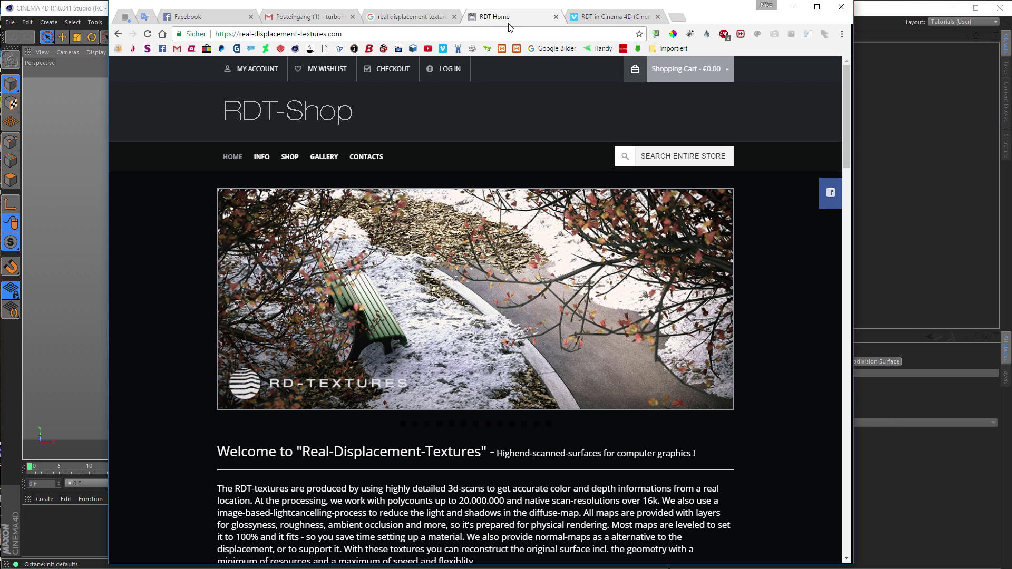
Switch to the texture browser and preview SAND-03-STONES_210cm_Color_4k.jpg in the SAND-03-STONES_210cm folder.
left_click(874, 11)
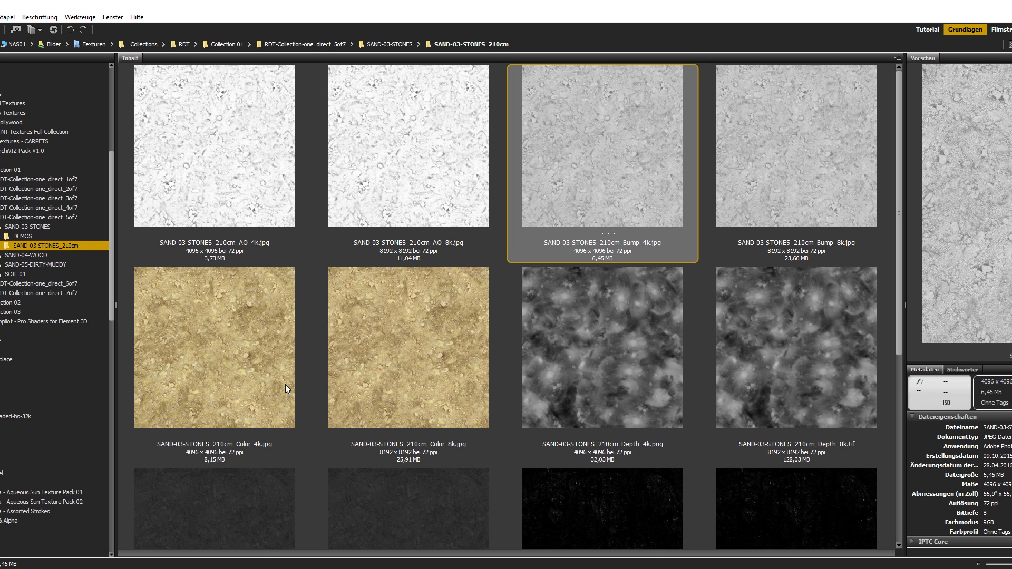
left_click(259, 326)
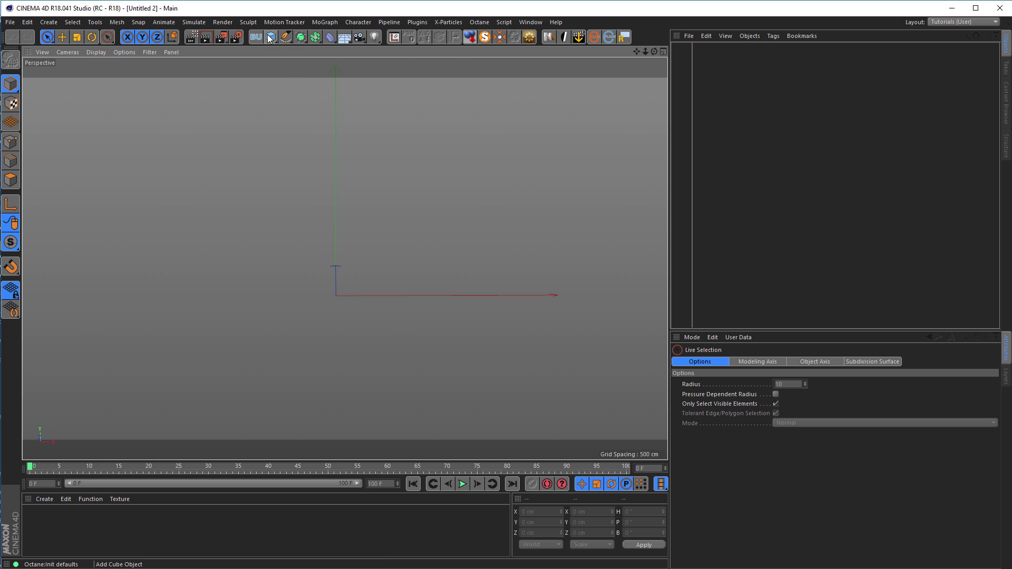
Switch to Cinema 4D, add a plane primitive and set its width and height to 210 cm each.
left_click(270, 38)
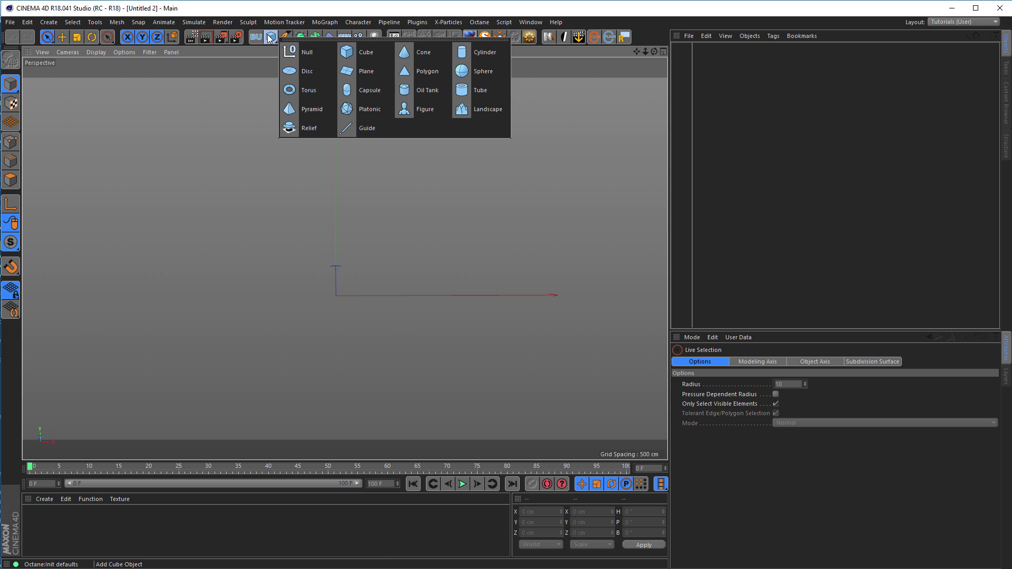
left_click(349, 71)
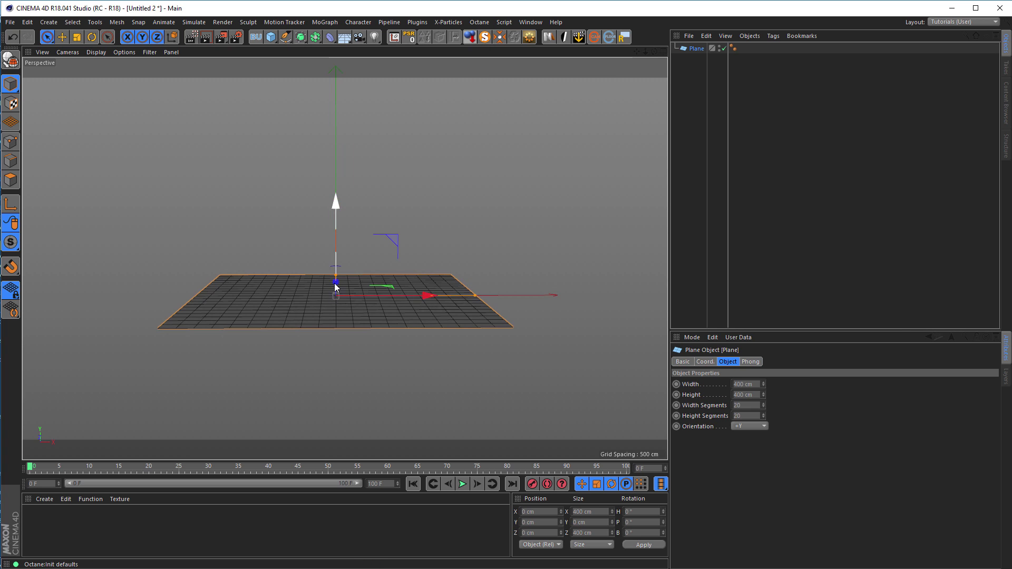
left_click_drag(334, 285, 468, 261, "alt")
left_click_drag(734, 385, 831, 418)
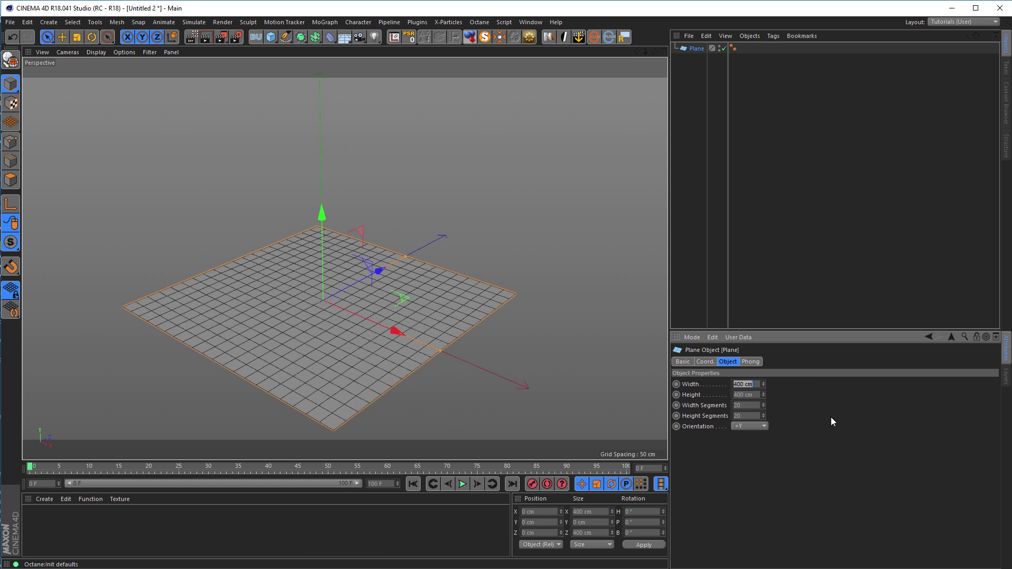
type("210")
key("Tab")
type("210")
key("Return")
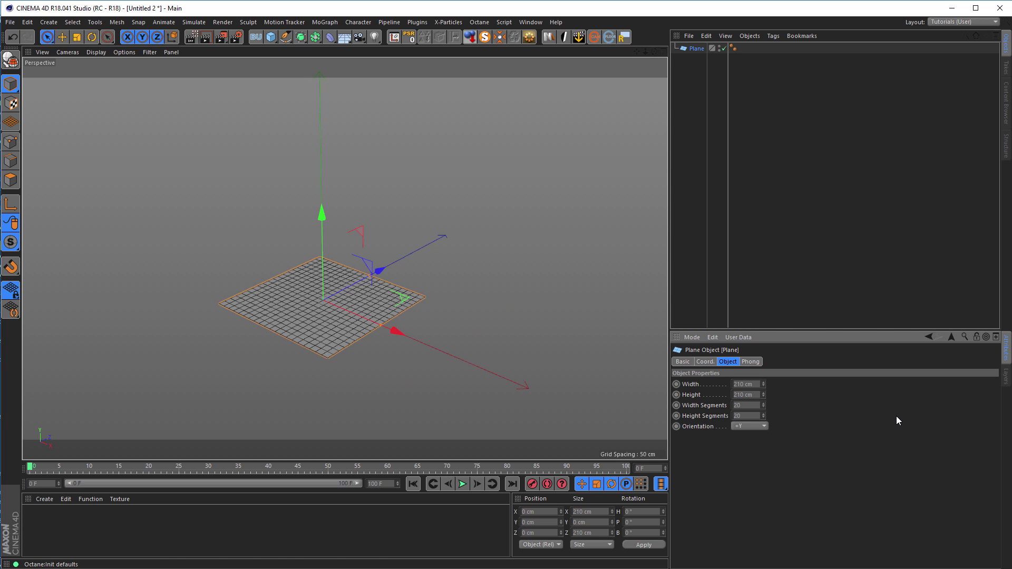
Set the plane's width segments and height segments to 100 each.
right_click_drag(314, 307, 432, 278, "alt")
middle_click_drag(432, 278, 448, 204, "alt")
right_click_drag(415, 227, 395, 227, "alt")
left_click(748, 406)
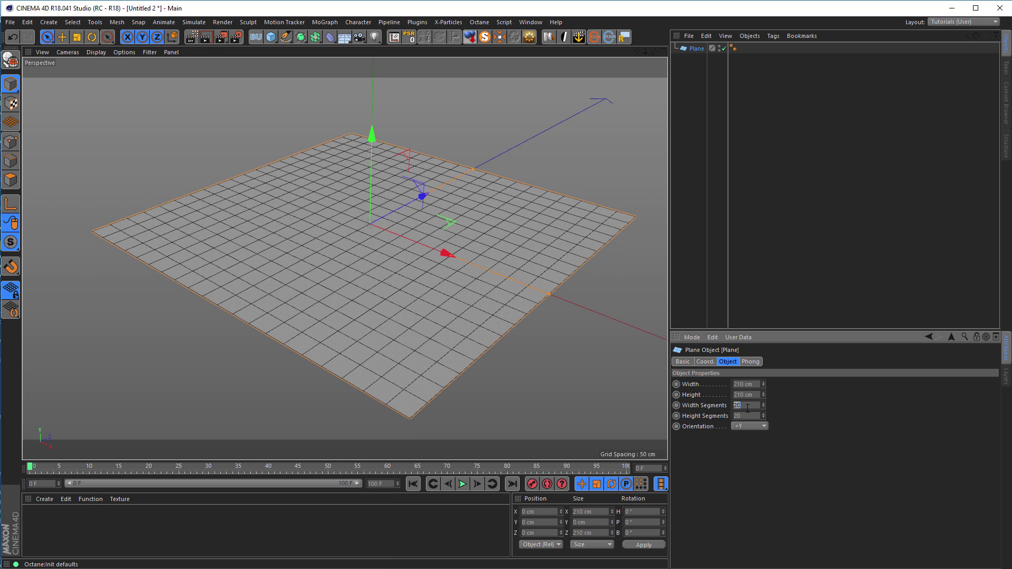
type("100")
key("Tab")
type("100")
key("Return")
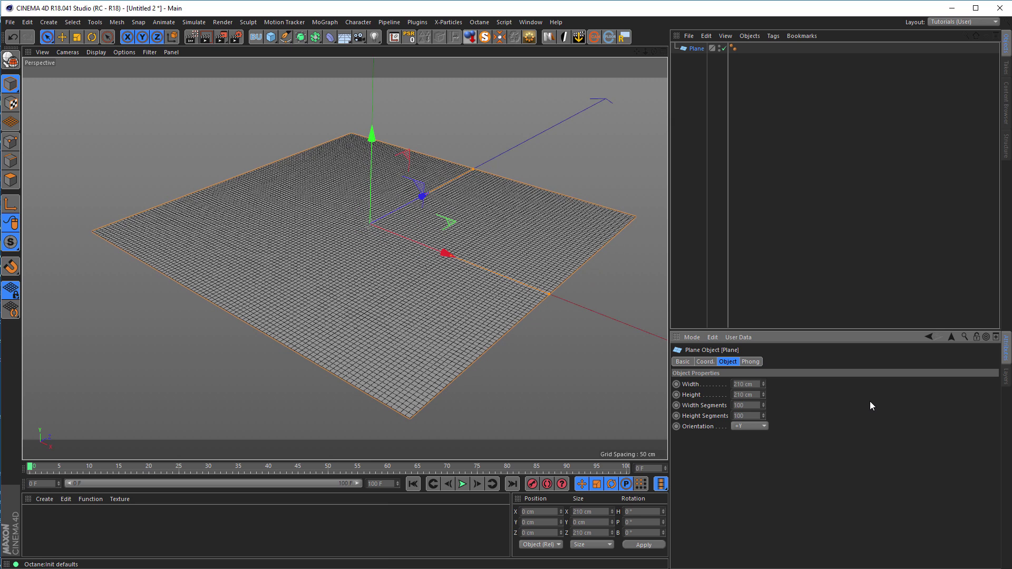
left_click_drag(419, 260, 409, 243, "alt")
mouse_move(409, 244)
right_mouse_down("alt")
mouse_move(398, 254)
mouse_move(416, 248)
right_mouse_up("alt")
middle_click_drag(417, 248, 414, 229, "alt")
left_click_drag(416, 232, 454, 230, "alt")
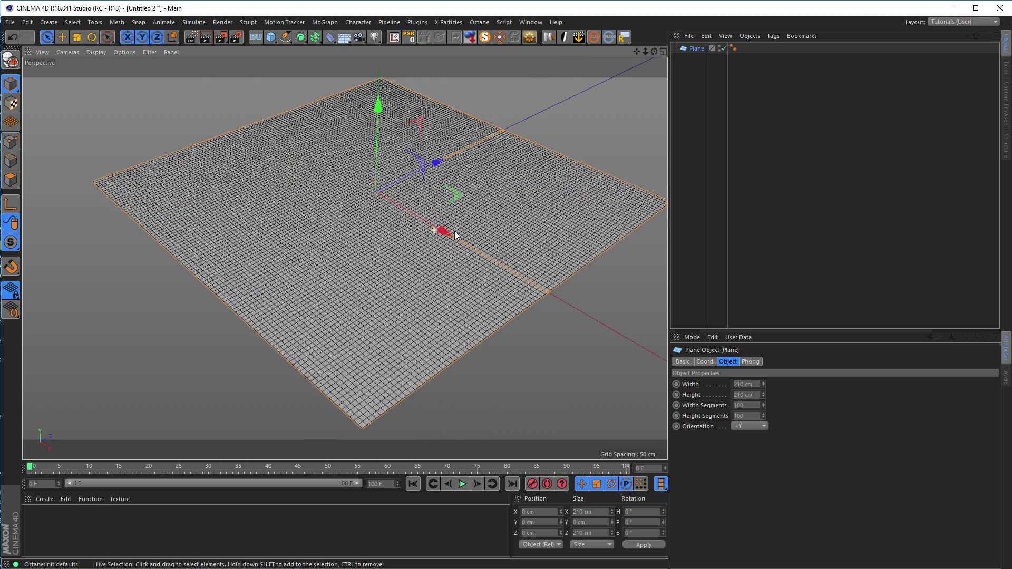
middle_click_drag(454, 231, 415, 245, "alt")
left_click_drag(415, 248, 402, 235, "alt")
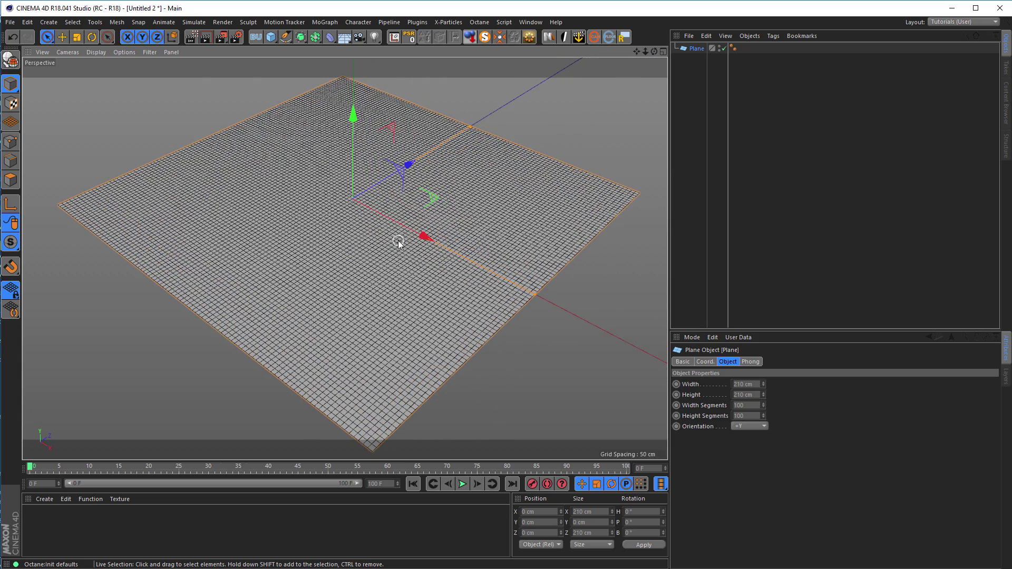
left_click_drag(373, 261, 366, 274, "alt")
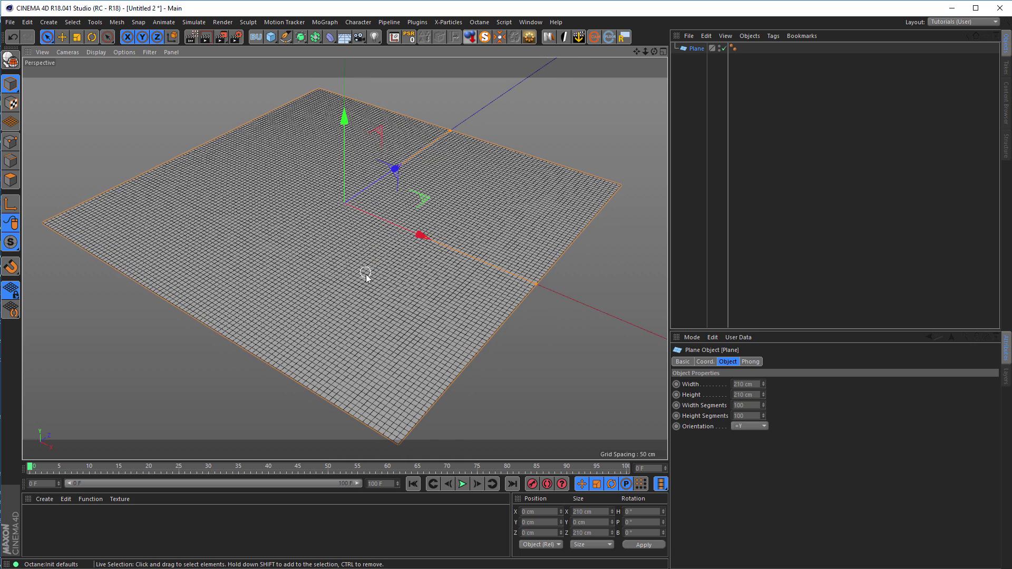
Create a new material, open it for editing and enable its Color channel.
double_click(117, 526)
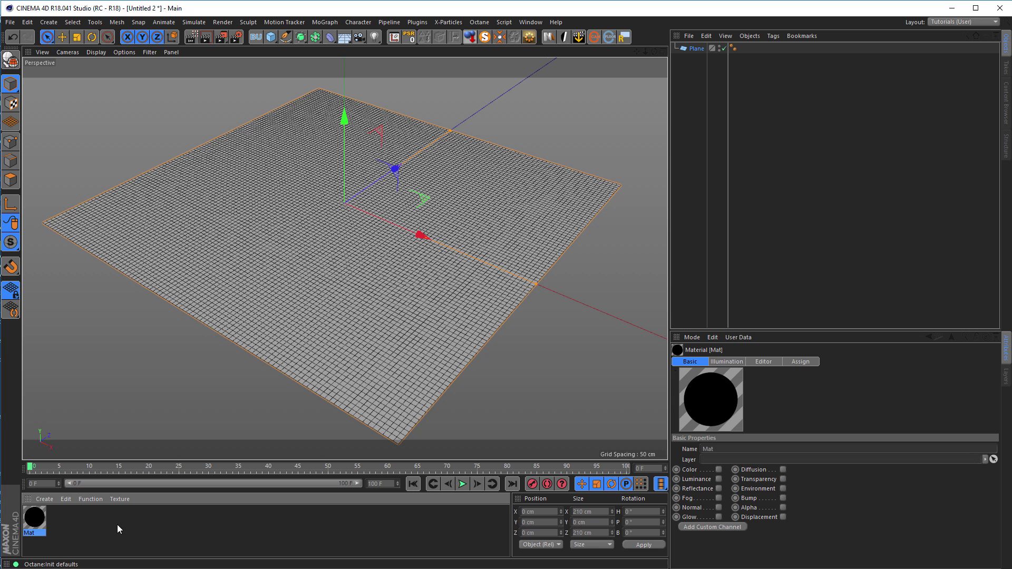
double_click(35, 520)
left_click_drag(220, 92, 656, 105)
left_click(518, 212)
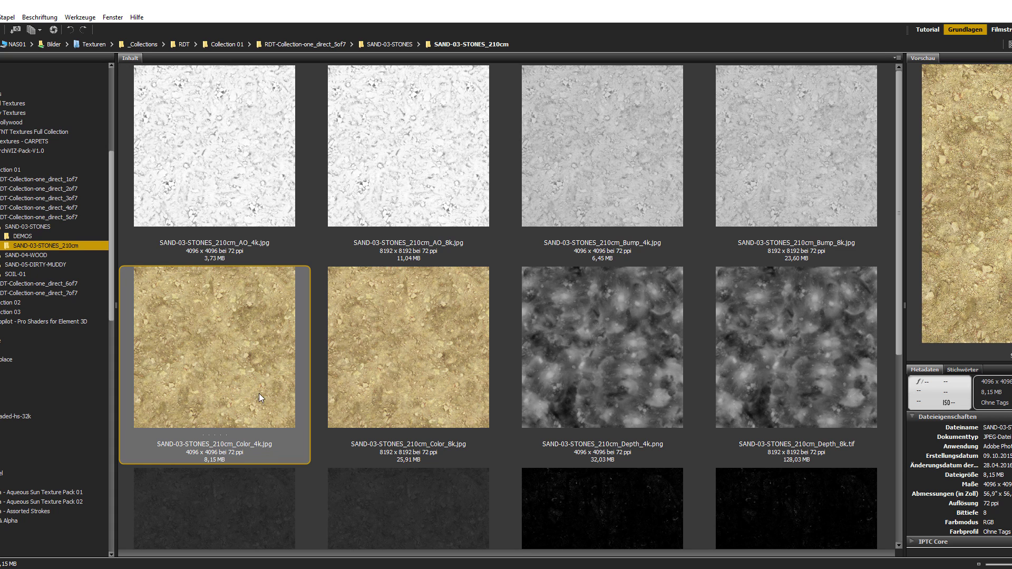
Load SAND-03-STONES_210cm_Color_4k.jpg as the Color texture without copying it to the project, and assign the material to the plane.
left_click_drag(216, 348, 563, 252)
key("alt+Tab")
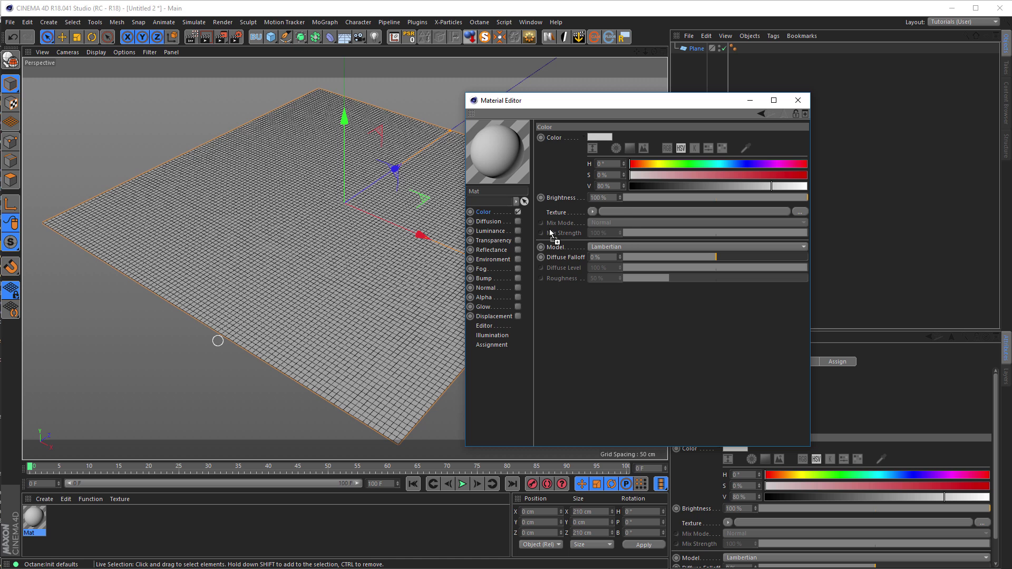
left_click_drag(624, 211, 624, 210)
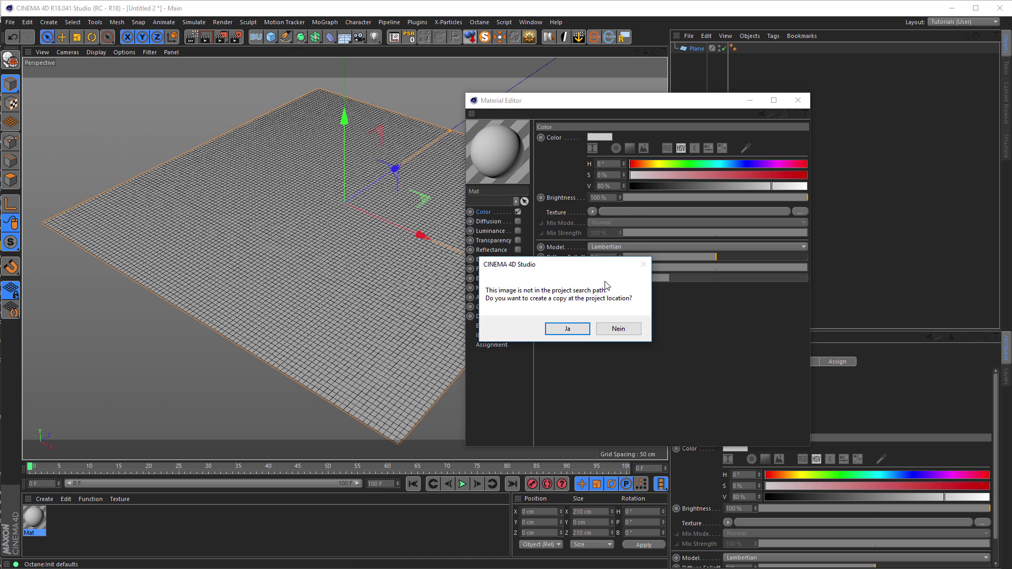
left_click(618, 329)
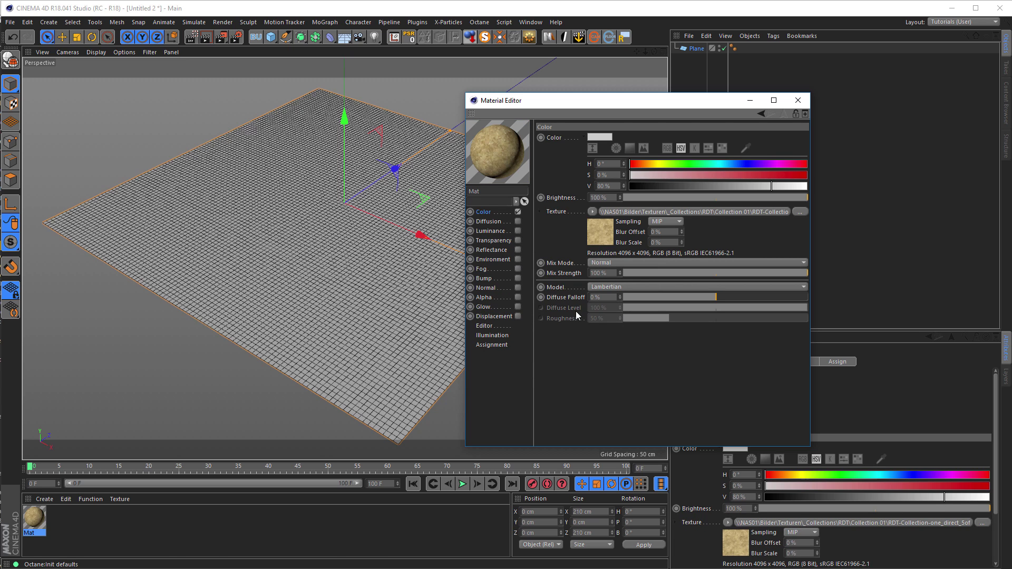
left_click_drag(29, 513, 276, 225)
left_click_drag(570, 104, 679, 128)
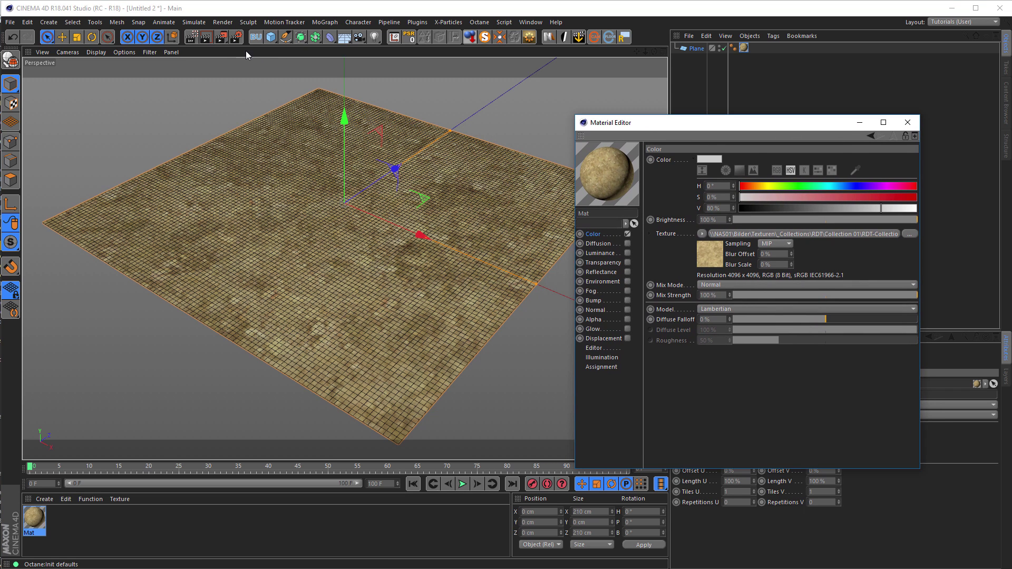
Activate the Low GI render setting and review its Physical sampler and Global Illumination sample options.
left_click(235, 36)
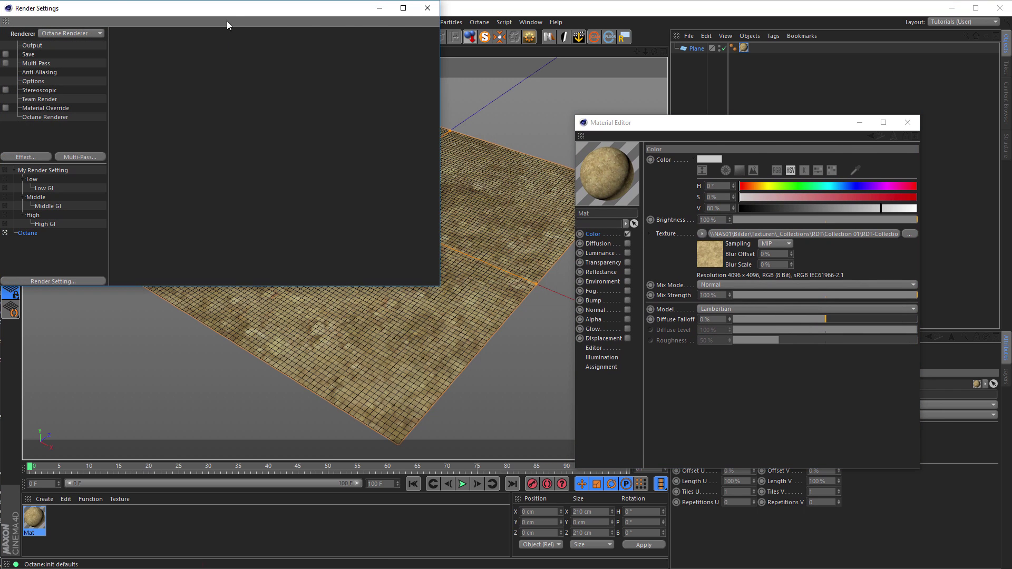
left_click_drag(224, 9, 310, 87)
left_click(95, 267)
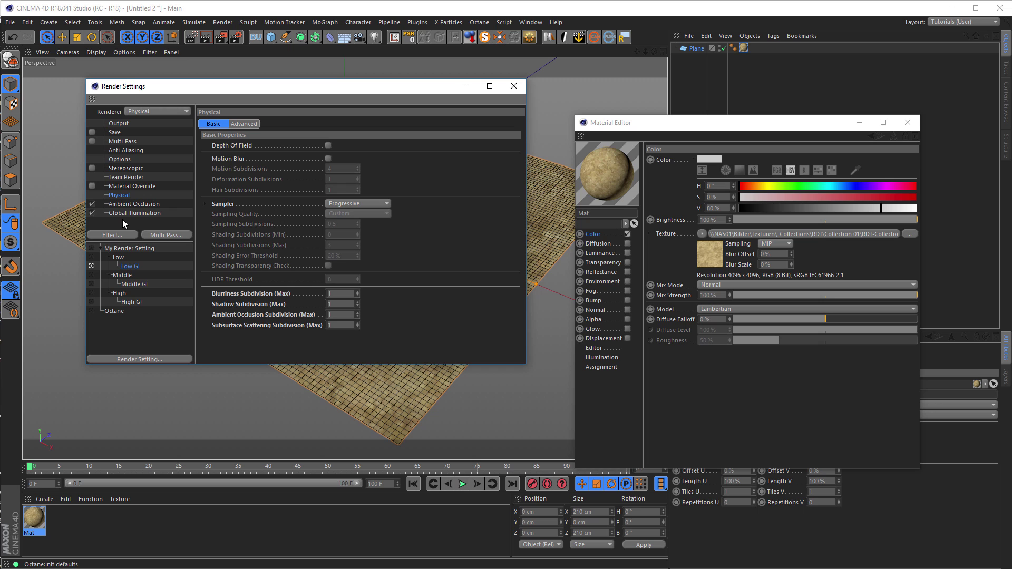
left_click(143, 215)
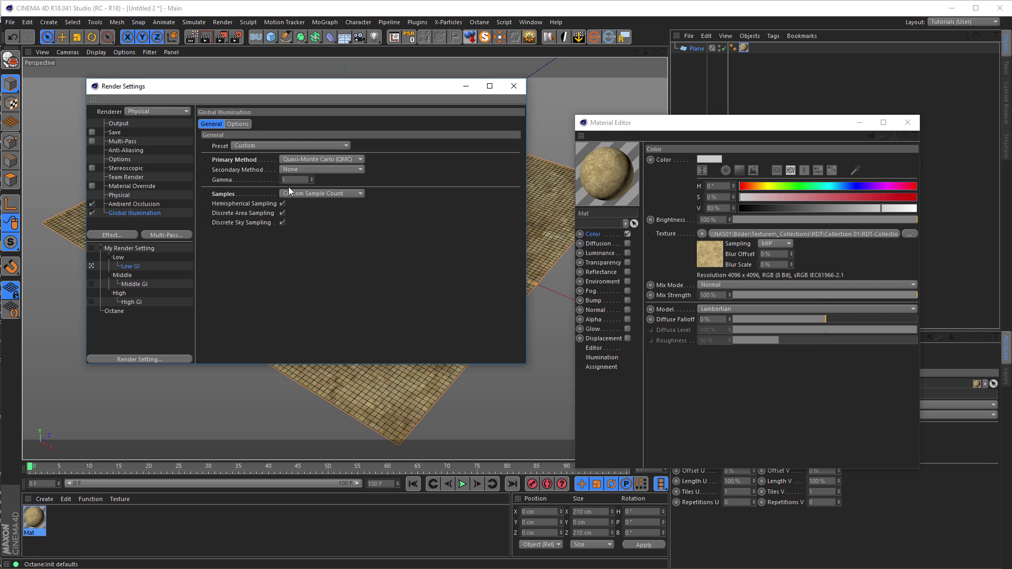
left_click(204, 197)
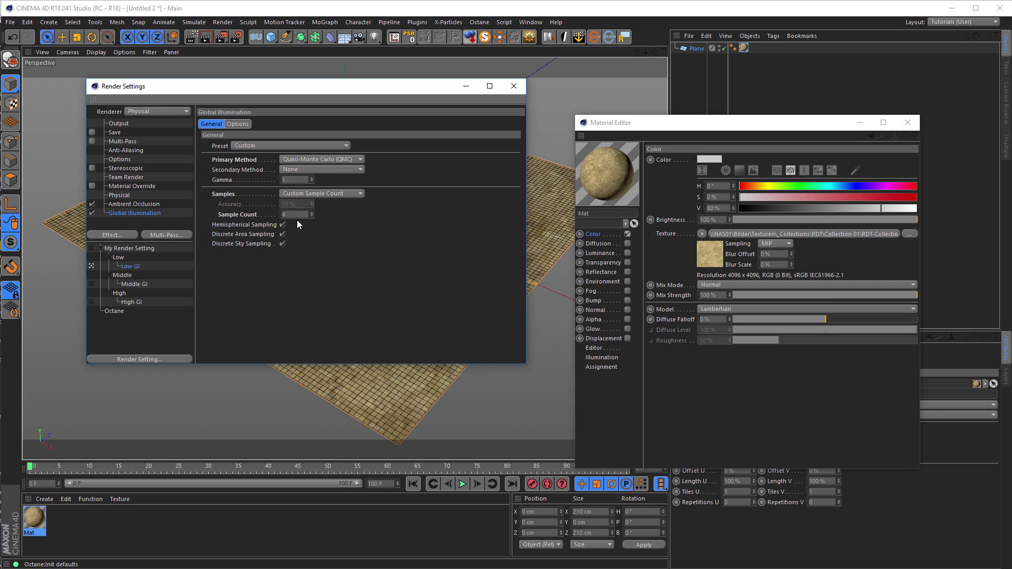
left_click(120, 196)
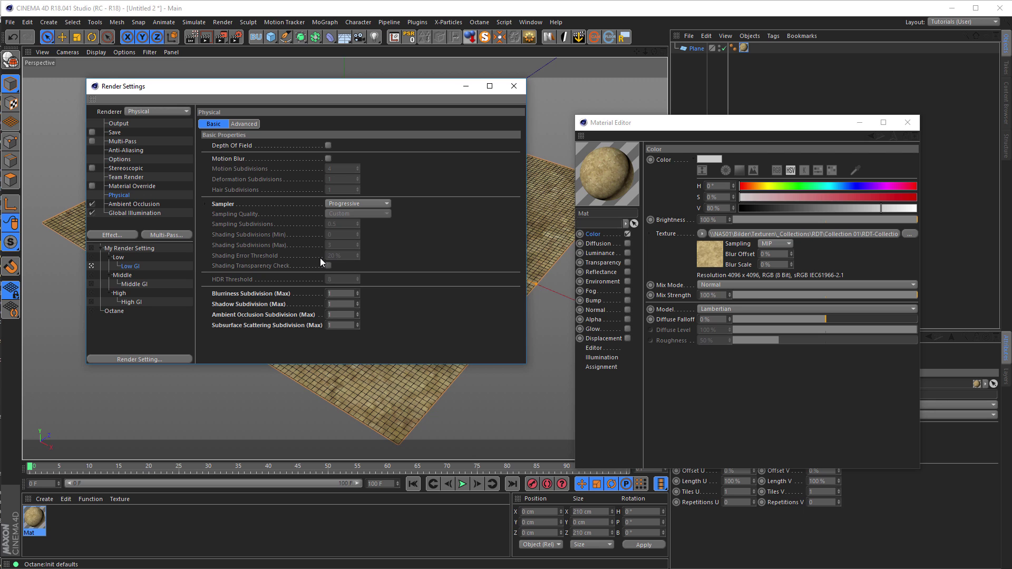
left_click(521, 87)
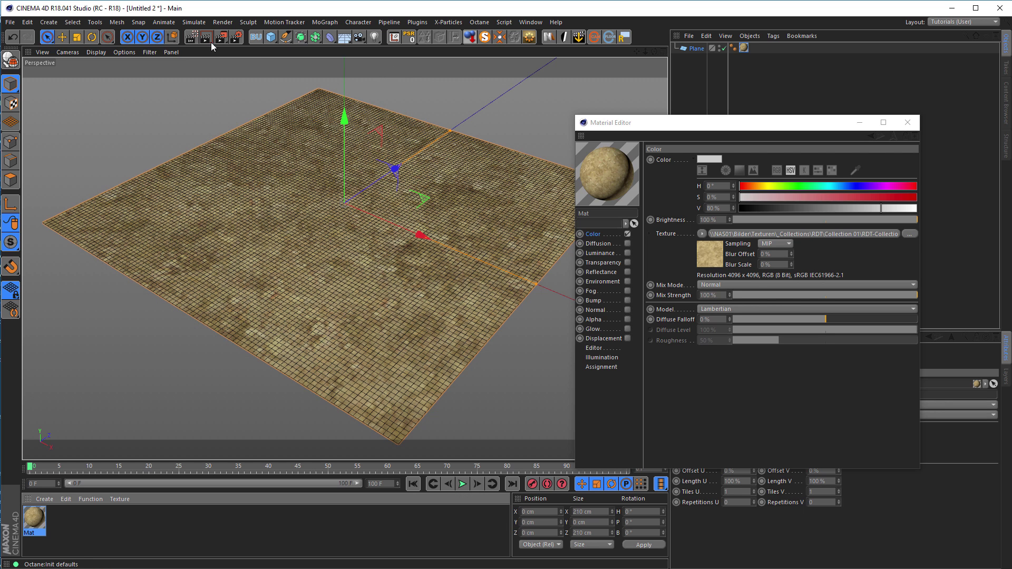
Start an interactive render region in the perspective view and add a Physical Sky to light the plane.
left_click(192, 36)
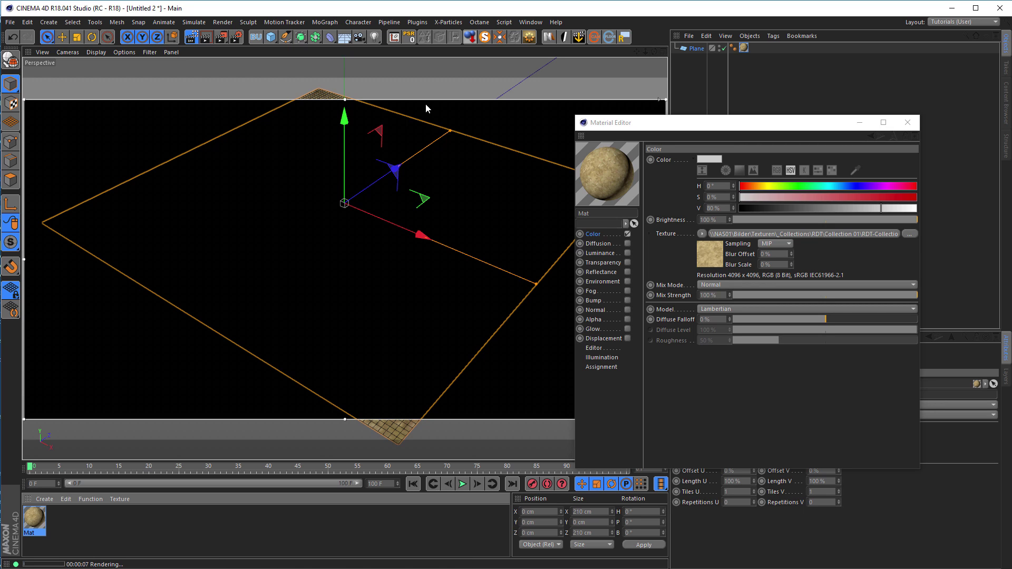
left_click_drag(346, 40, 458, 58)
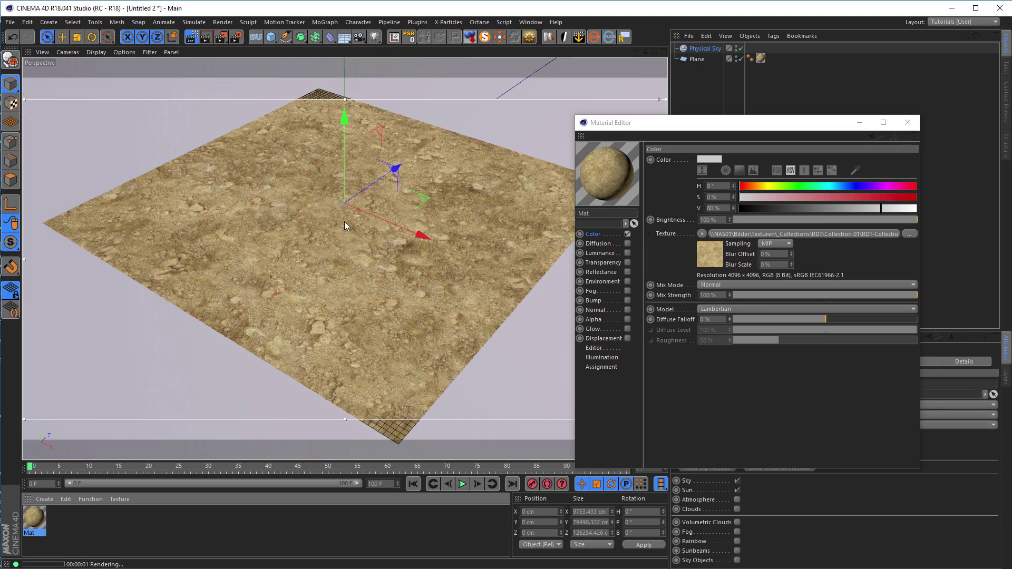
right_click_drag(345, 222, 405, 216, "alt")
middle_click_drag(405, 214, 414, 191, "alt")
left_click_drag(414, 191, 418, 200, "alt")
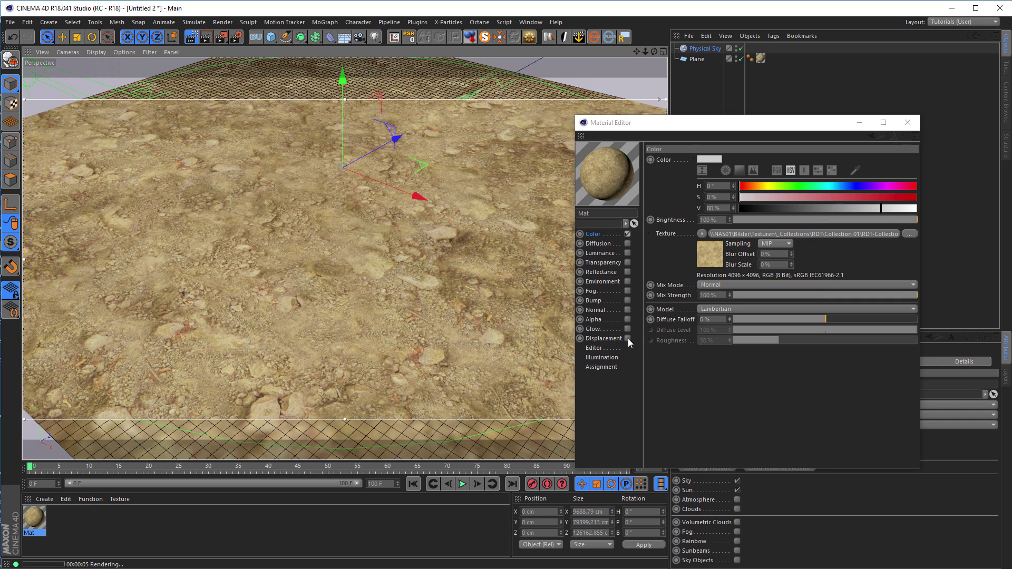
Enable the material's Displacement channel and load SAND-03-STONES_210cm_Depth_4k.png as its texture without copying it to the project.
left_click(628, 338)
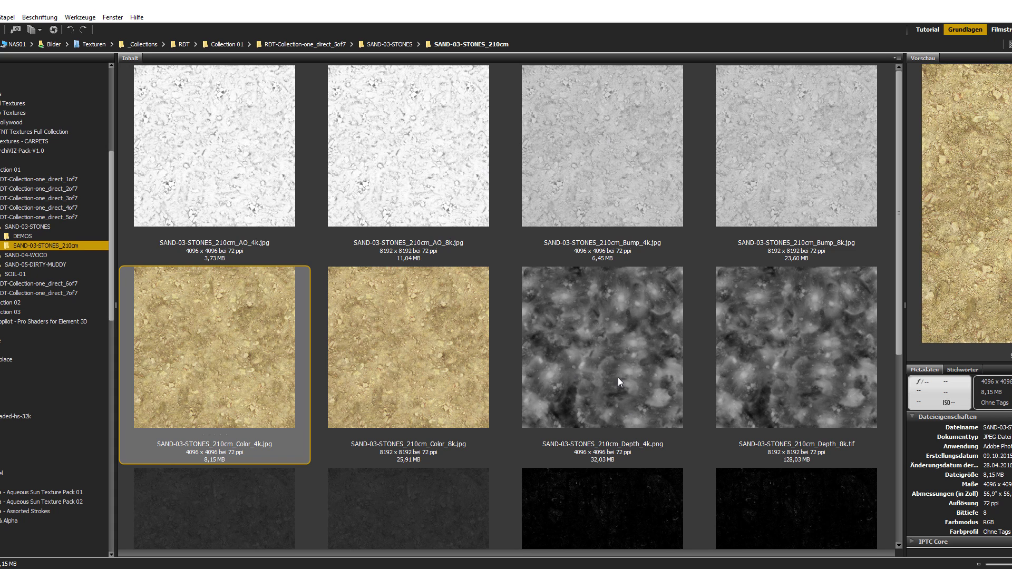
left_click_drag(587, 356, 710, 195)
key("alt+Tab")
left_click(628, 331)
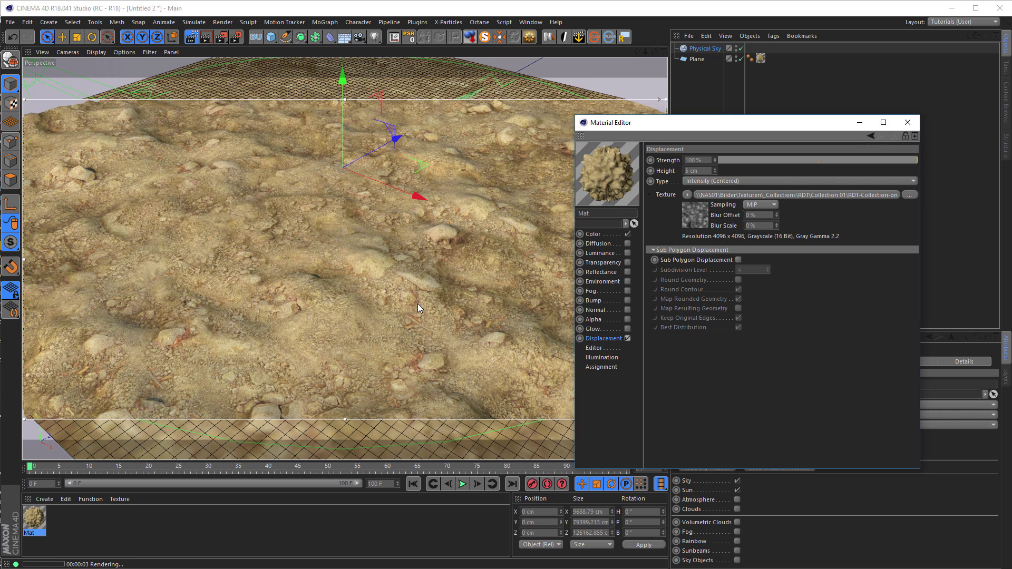
Enable Sub Polygon Displacement in the material's Displacement channel.
right_click_drag(347, 315, 391, 309, "alt")
middle_click_drag(390, 312, 415, 278, "alt")
right_click_drag(415, 278, 410, 293, "alt")
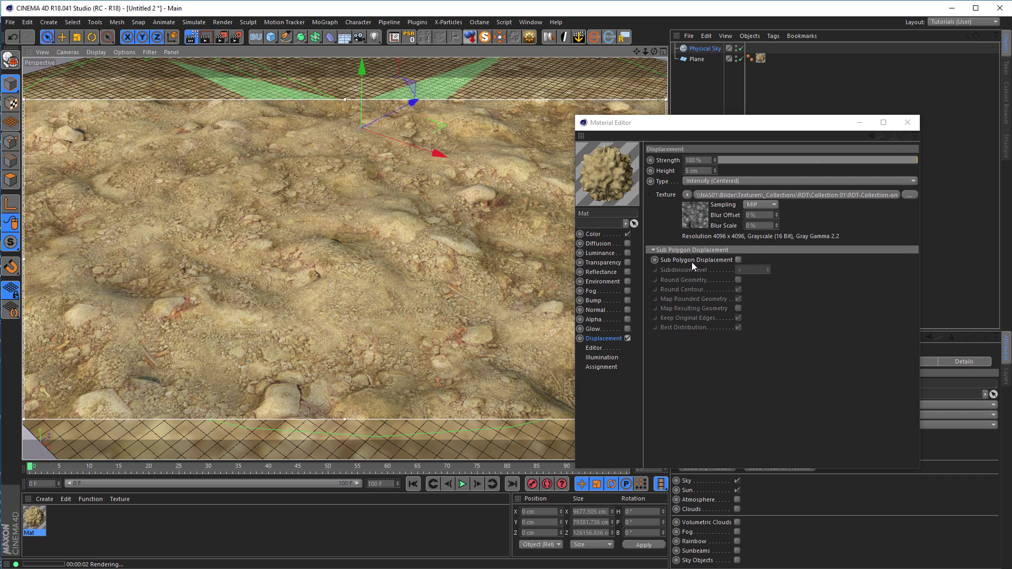
left_click(739, 260)
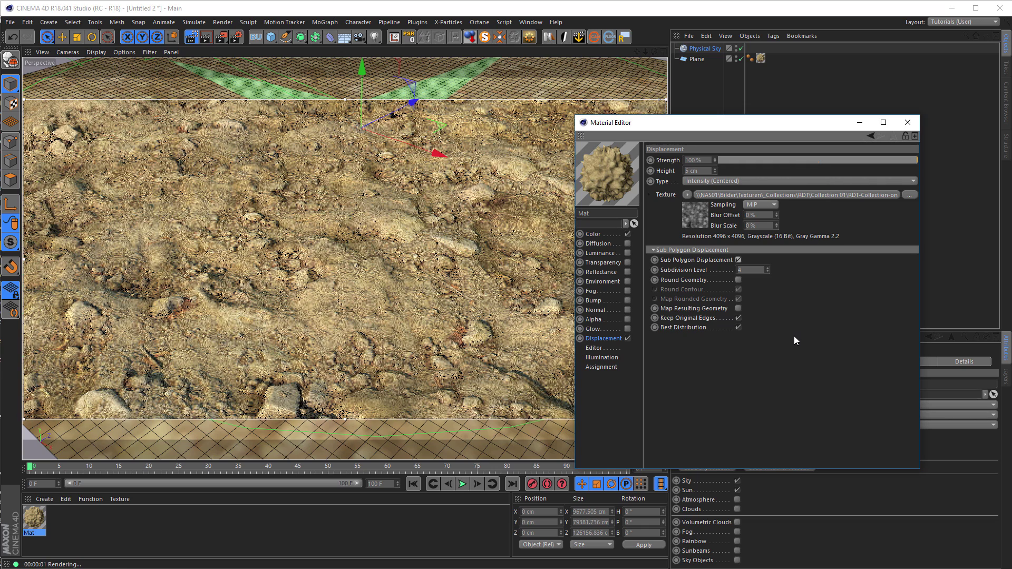
Try displacement heights of 10 cm and 7 cm to compare the relief in the render region.
left_click_drag(701, 170, 681, 173)
type("10")
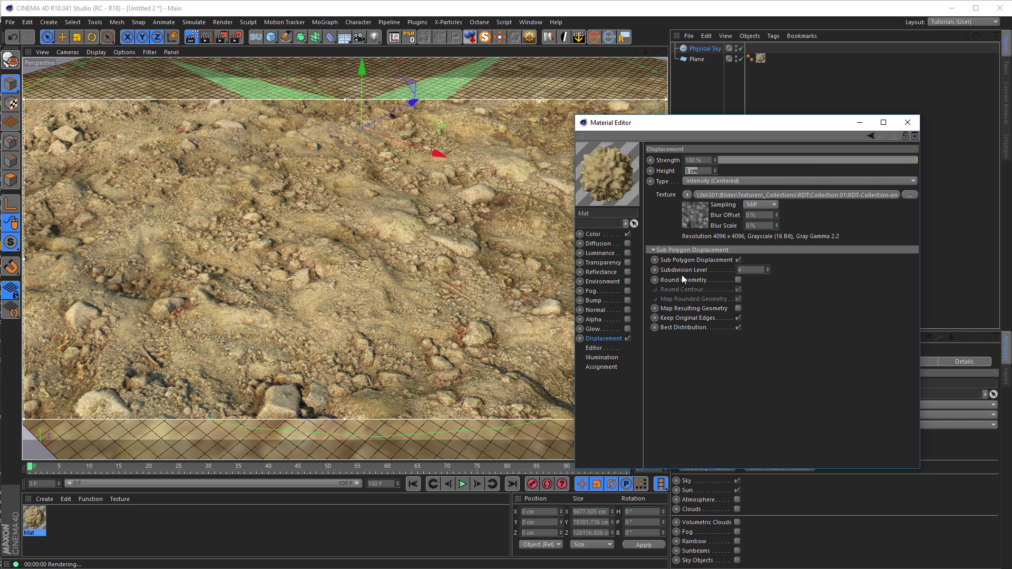
key("Return")
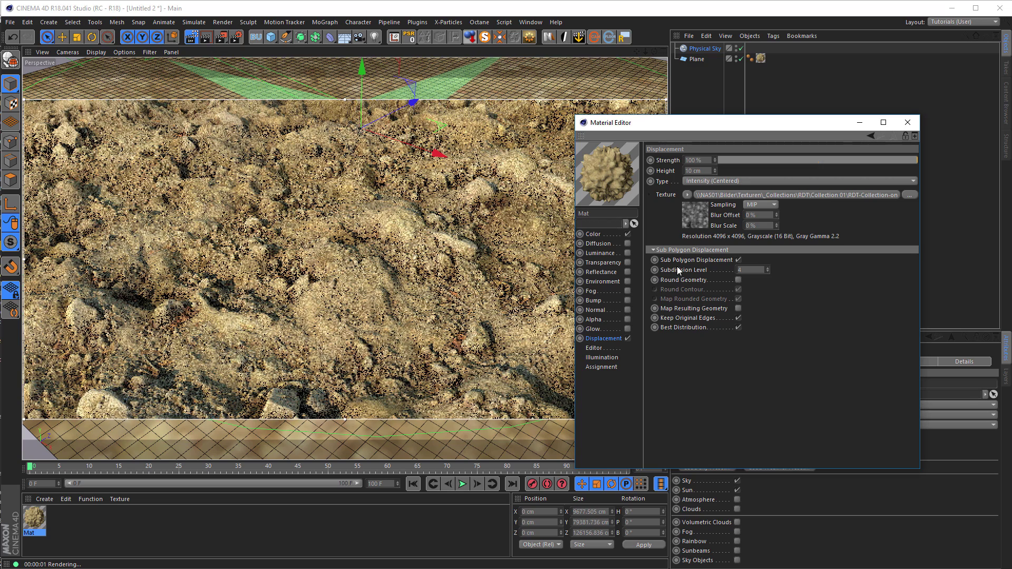
double_click(701, 168)
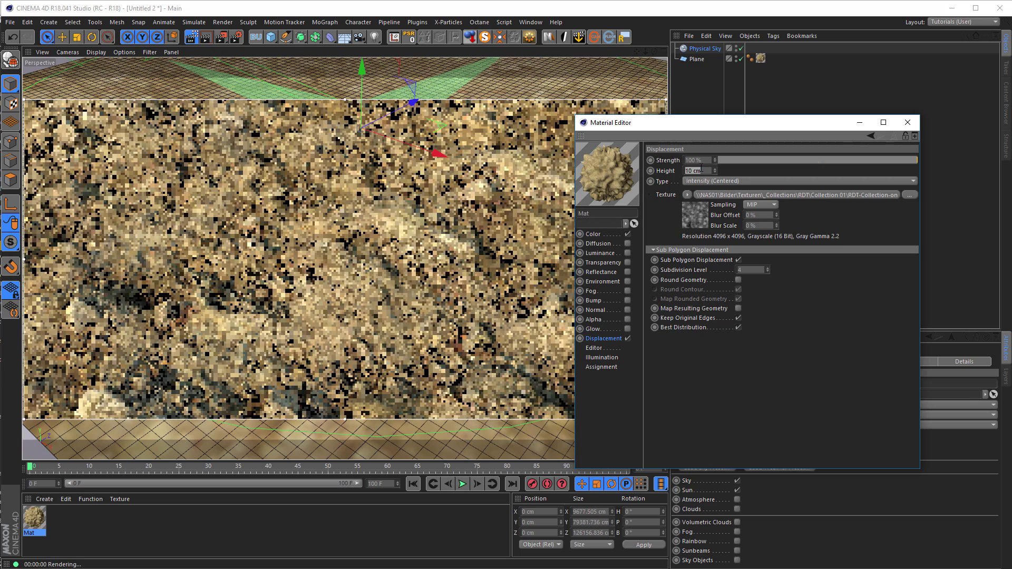
type("7")
key("Return")
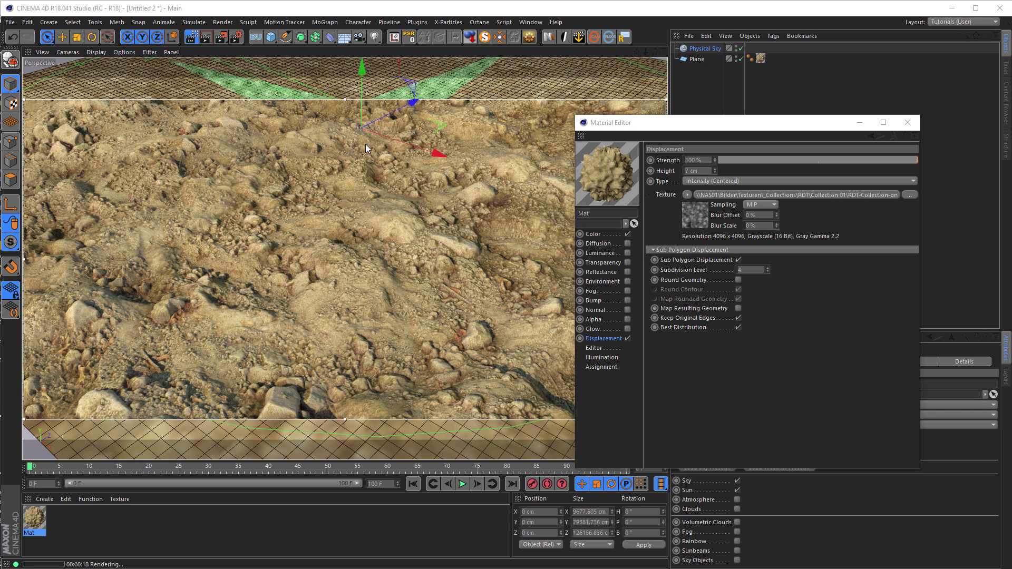
Change the displacement type to Intensity and set its height to 15 cm.
left_click(702, 181)
left_click(725, 189)
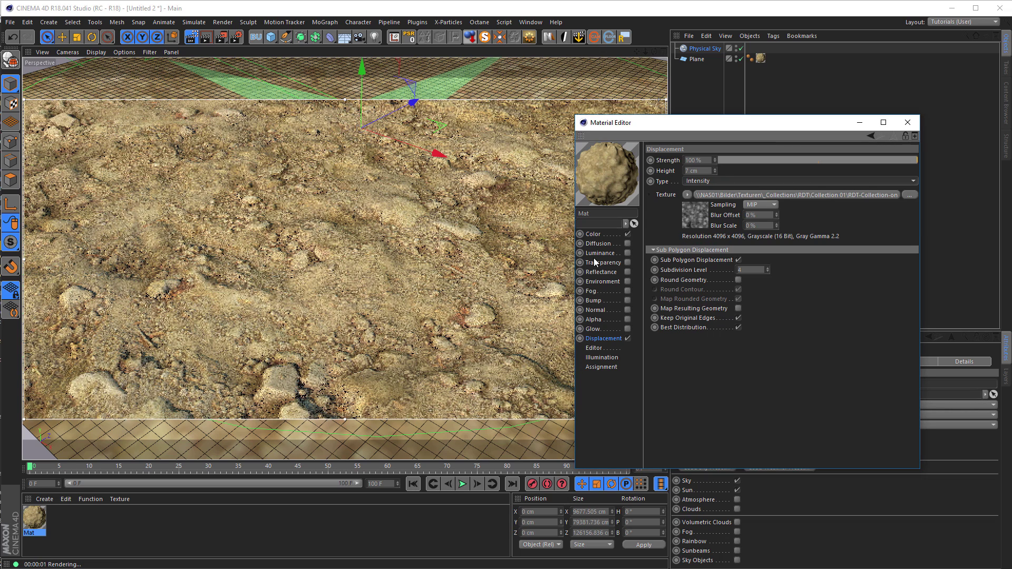
double_click(700, 172)
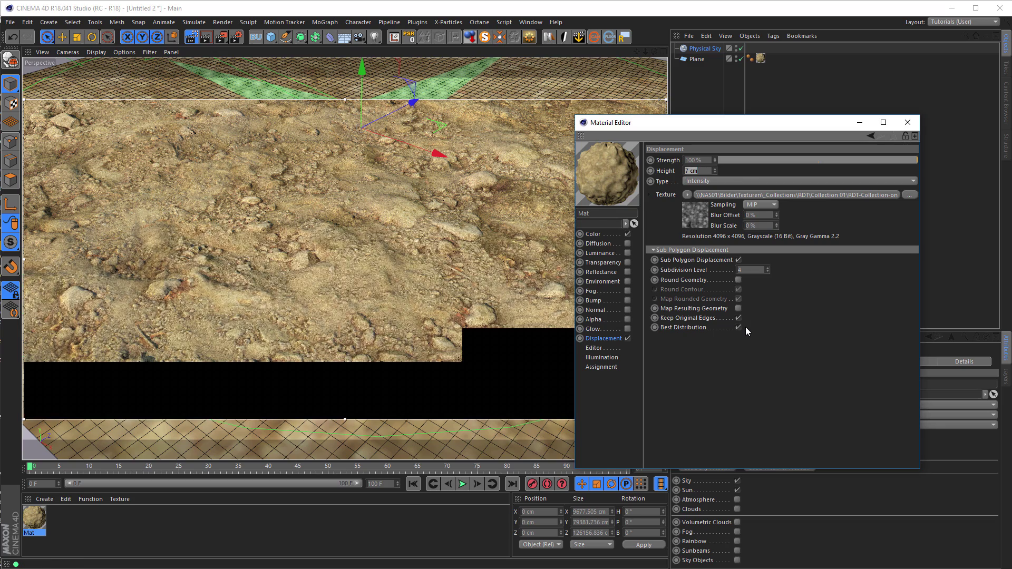
type("15")
key("Return")
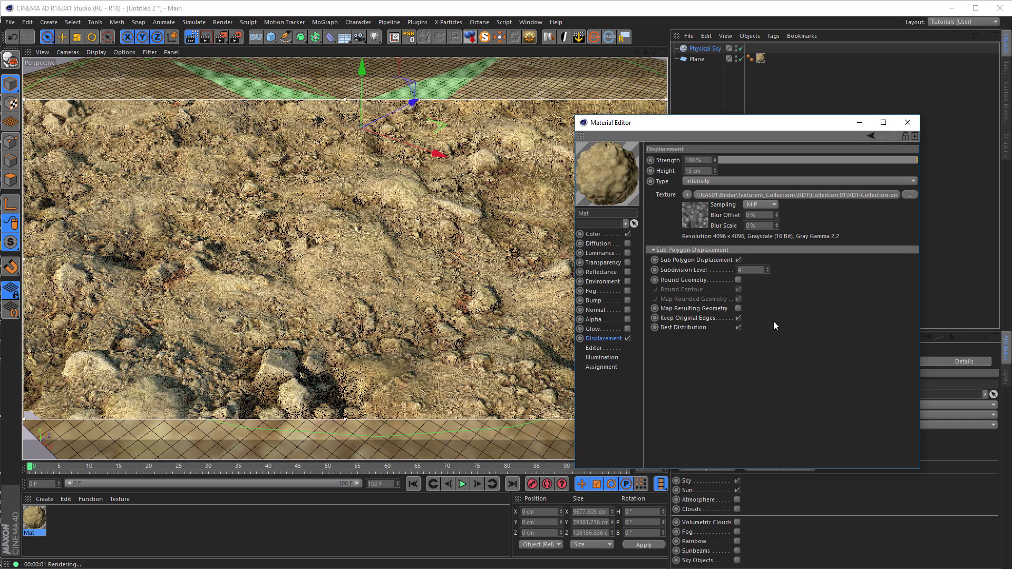
left_click(356, 261)
scroll(358, 262, "up", 3)
scroll(356, 265, "down", 4)
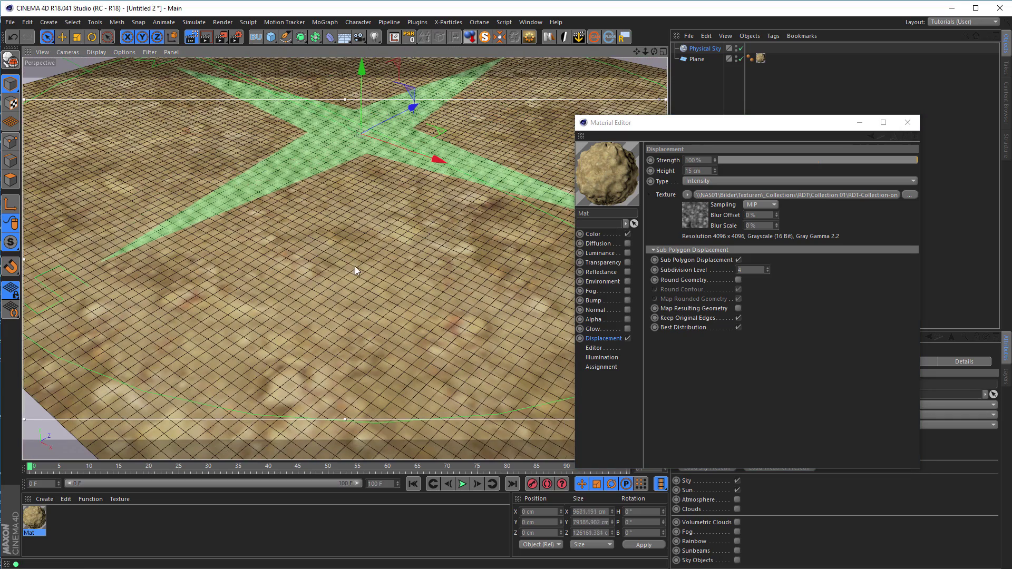
scroll(355, 267, "up", 1)
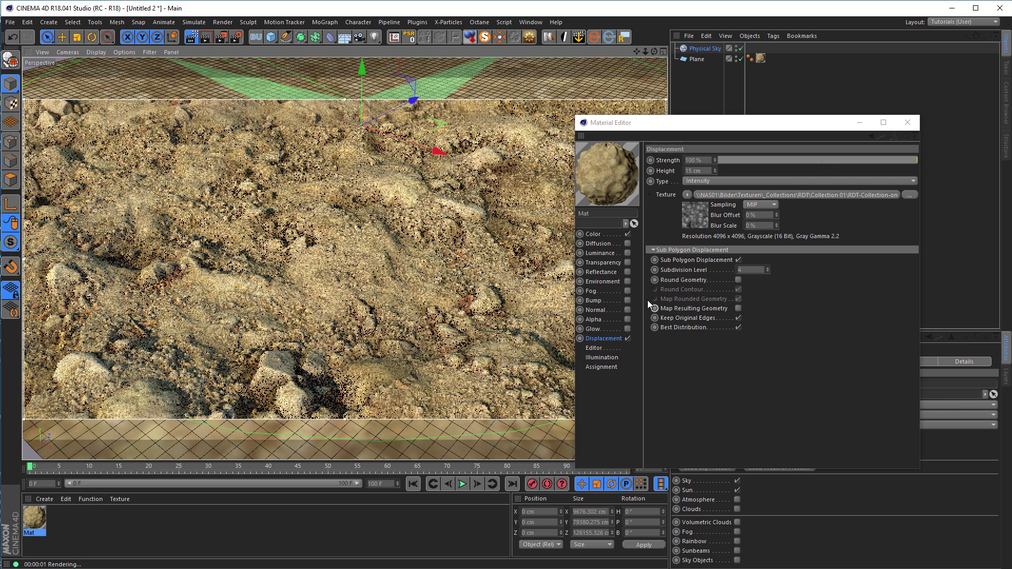
Enable the material's Reflectance channel and give Layer 1 a Dielectric Fresnel with the Asphalt preset.
left_click(610, 273)
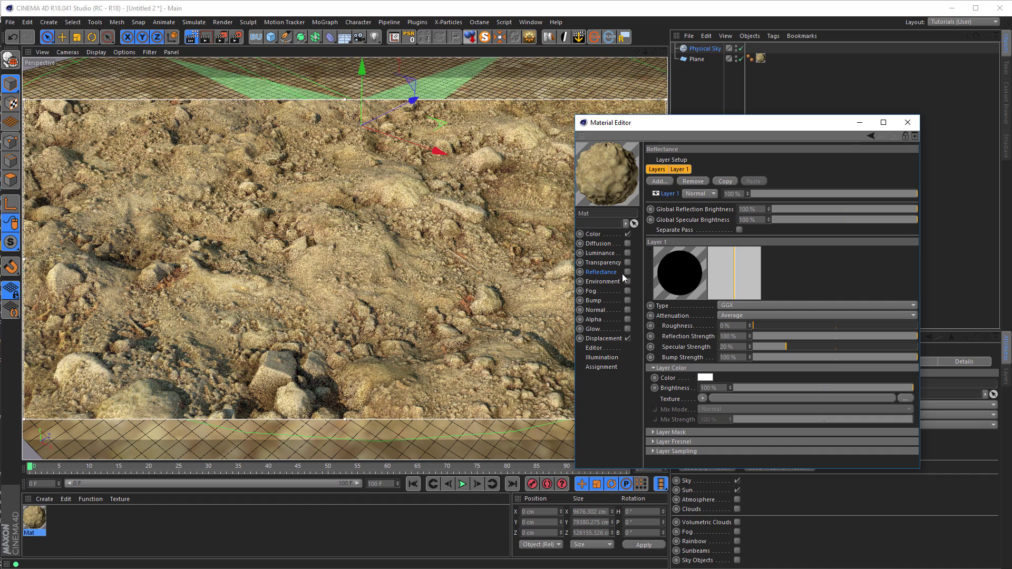
left_click(628, 272)
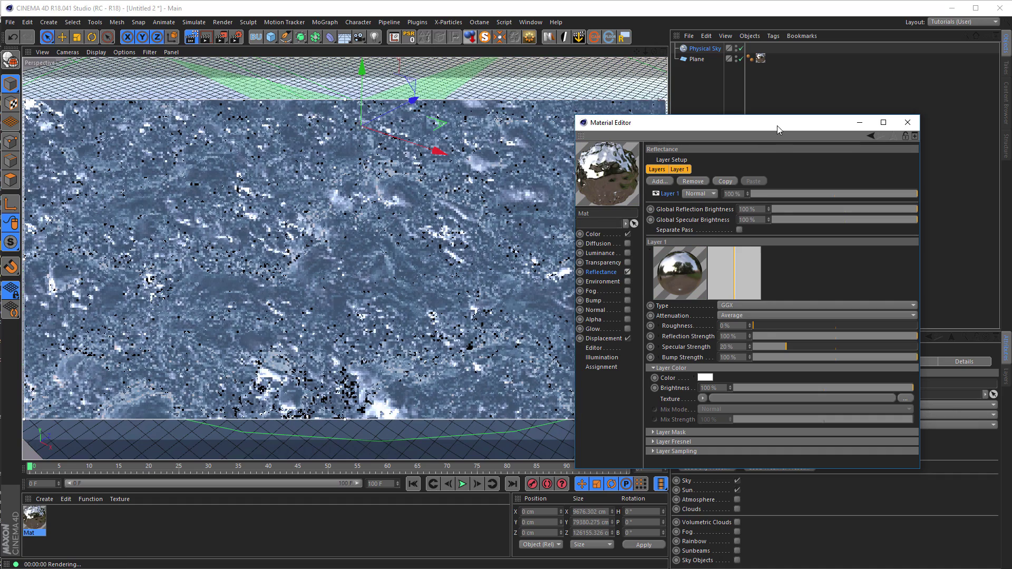
left_click_drag(784, 123, 836, 88)
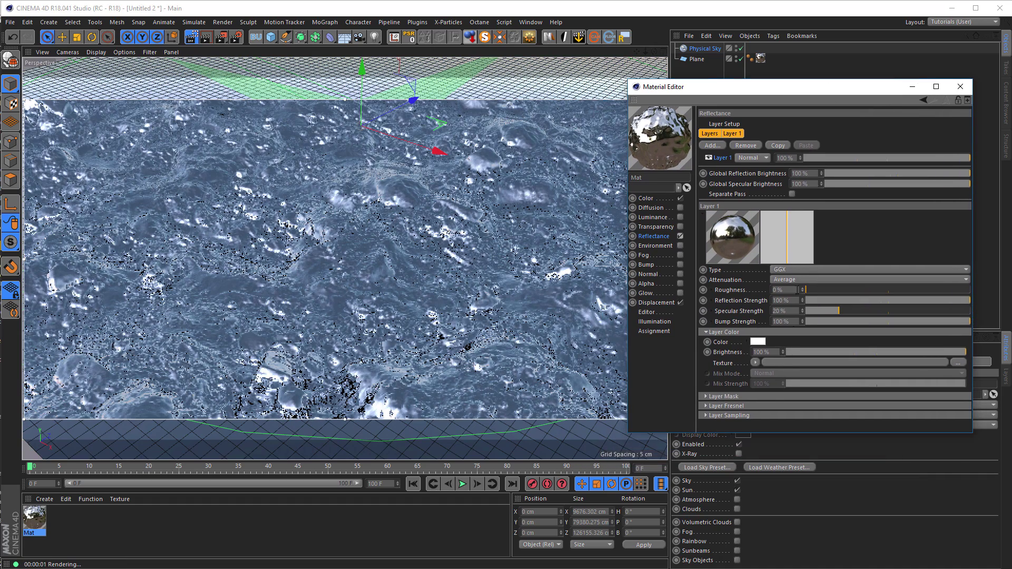
left_click(768, 407)
left_click_drag(782, 434, 781, 524)
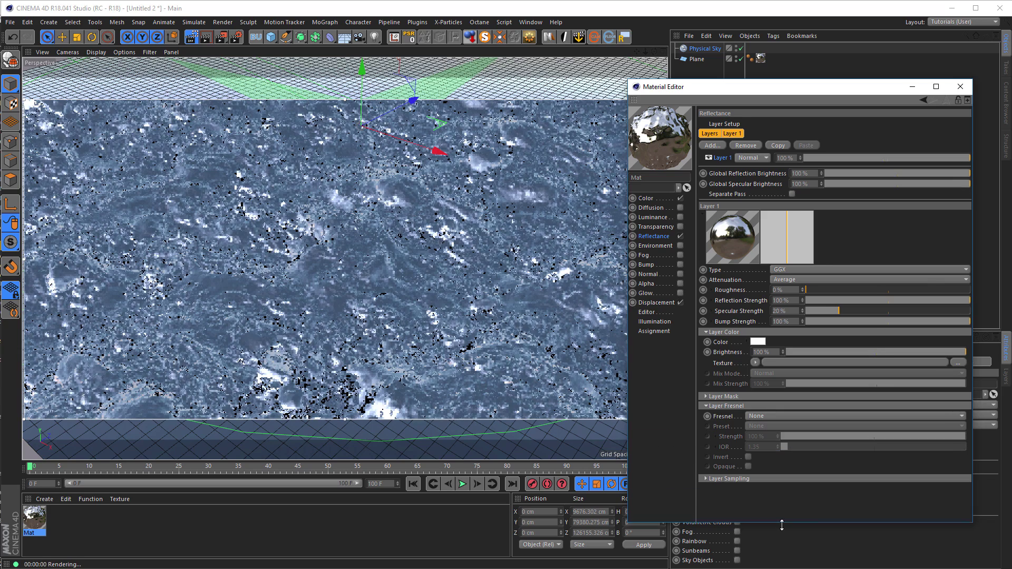
left_click(777, 417)
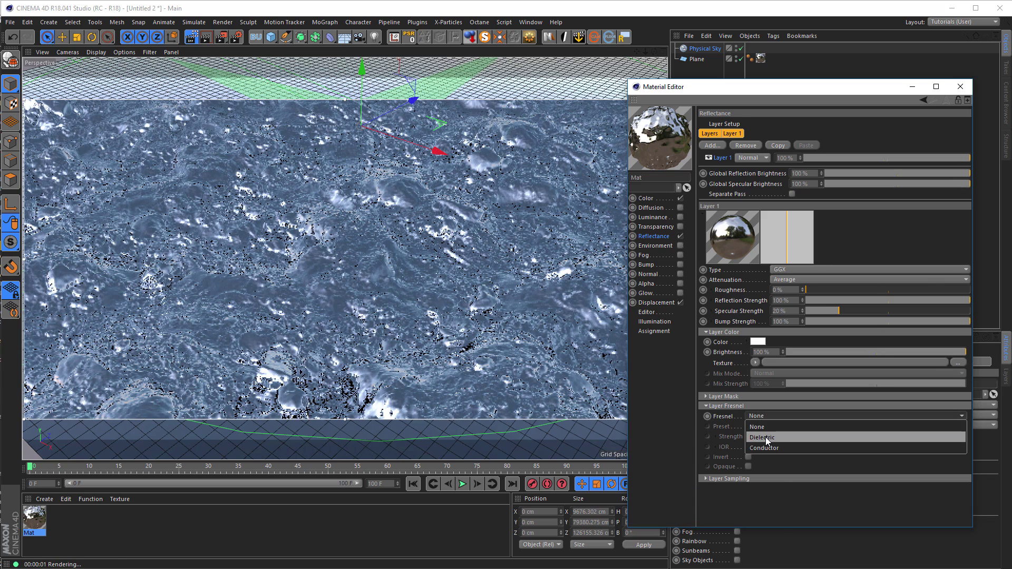
left_click(766, 438)
left_click(769, 426)
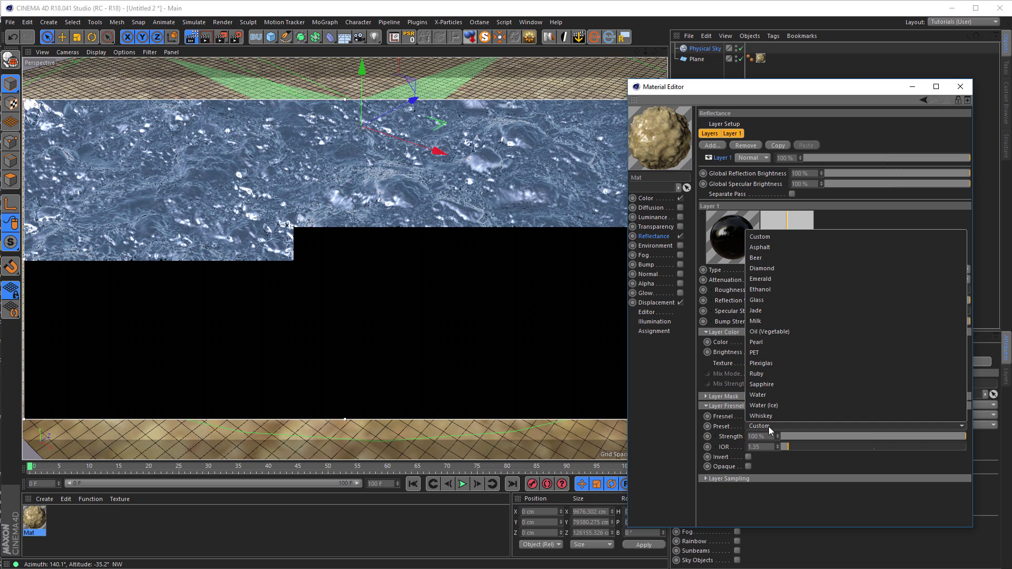
left_click(777, 247)
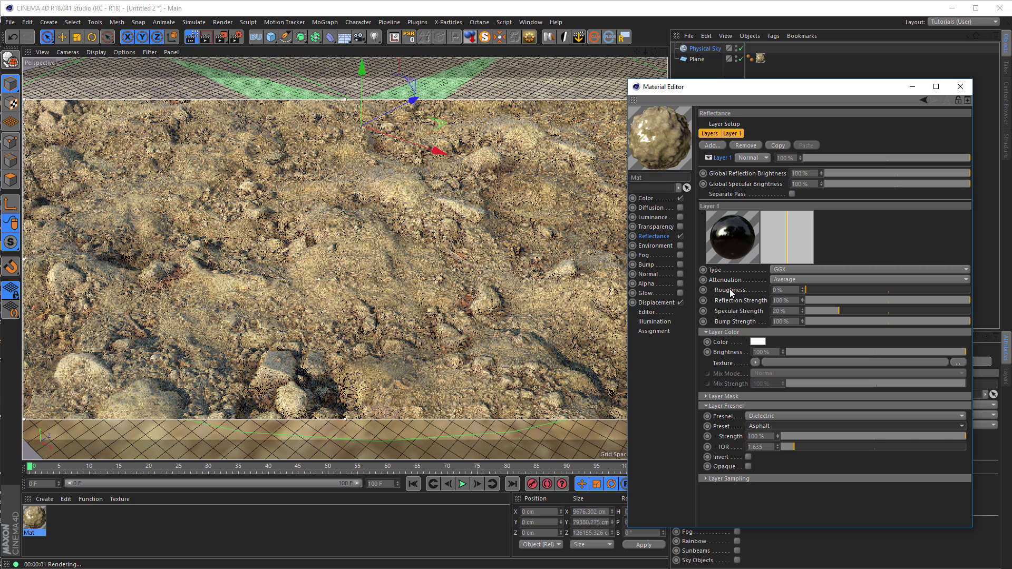
Set Layer 1's Roughness to 100% and its Specular Strength to 0%.
left_click_drag(815, 289, 992, 289)
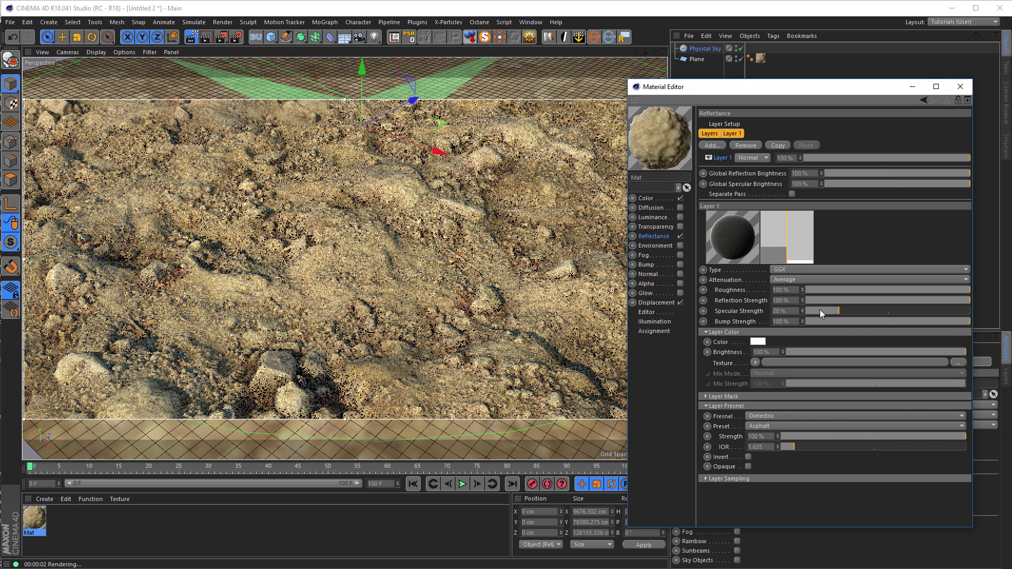
left_click_drag(820, 309, 780, 315)
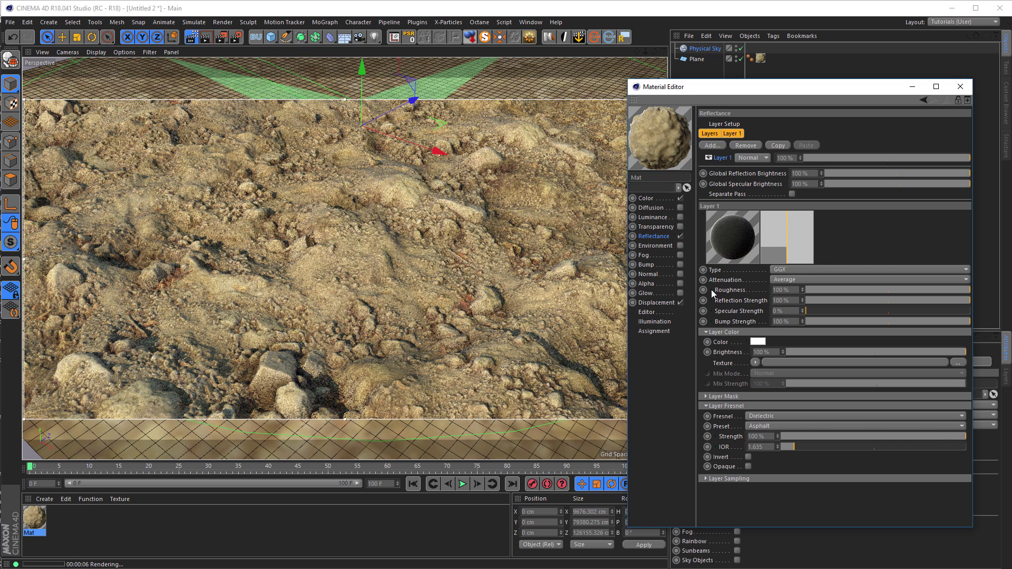
Load SAND-03-STONES_210cm_Roughness_4k.jpg from the texture browser as Layer 1's Roughness texture without copying it to the project.
left_click(711, 289)
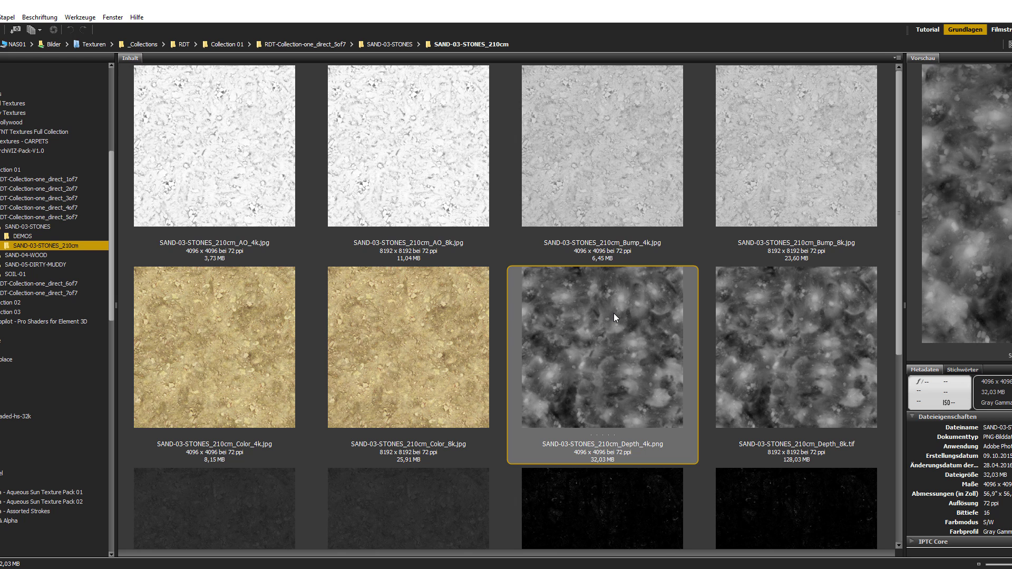
scroll(614, 313, "down", 3)
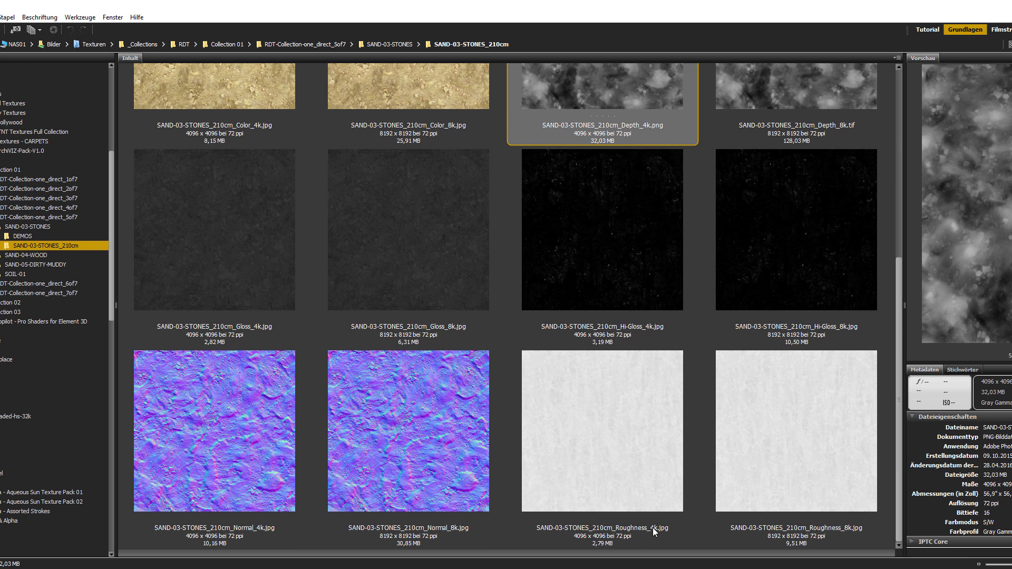
left_click_drag(563, 452, 587, 429)
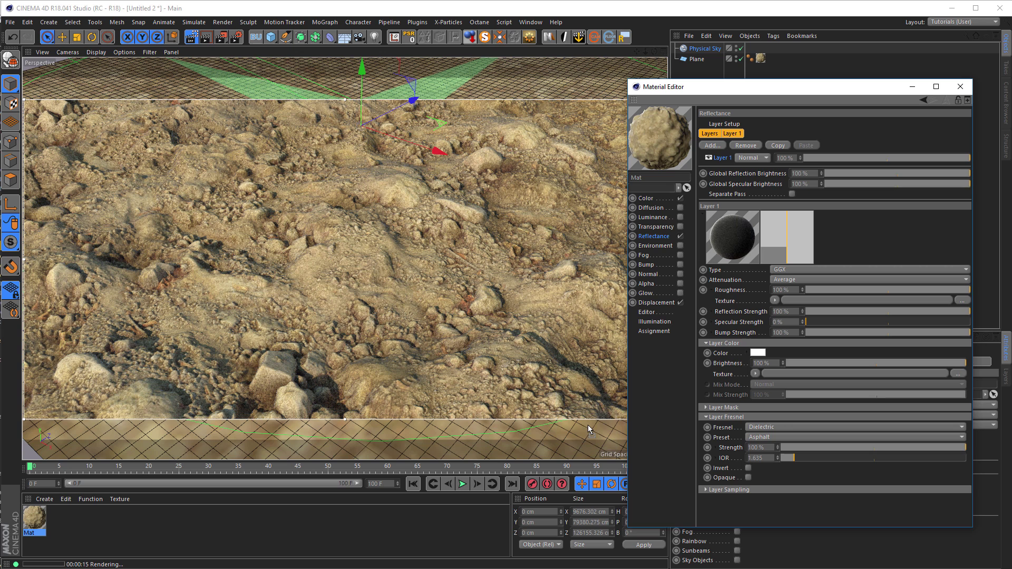
left_click_drag(588, 424, 801, 303)
left_click(615, 329)
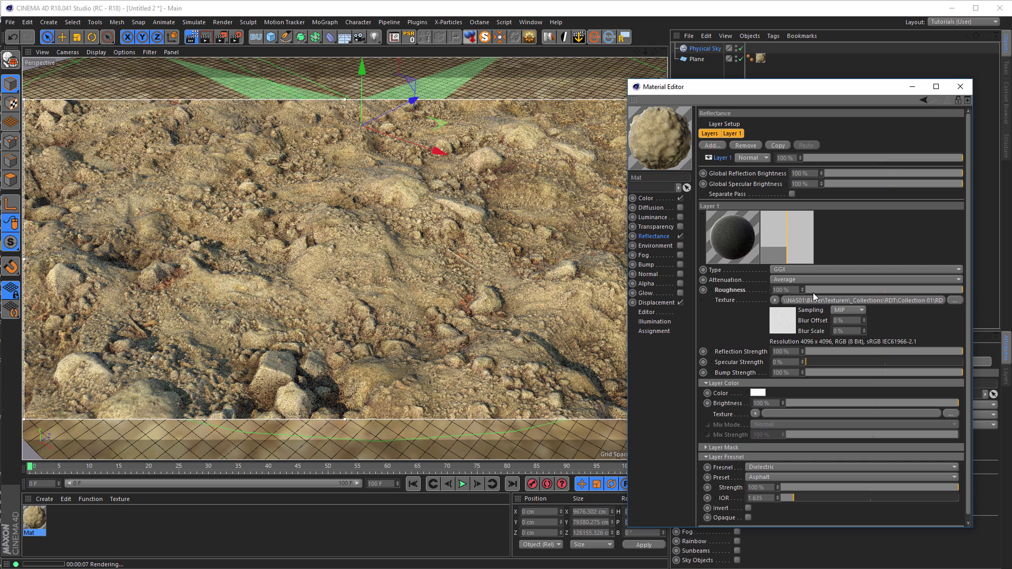
Try a Black Point of 0.6 on the roughness image, restore it to 0, and return to the reflectance settings.
left_click(784, 320)
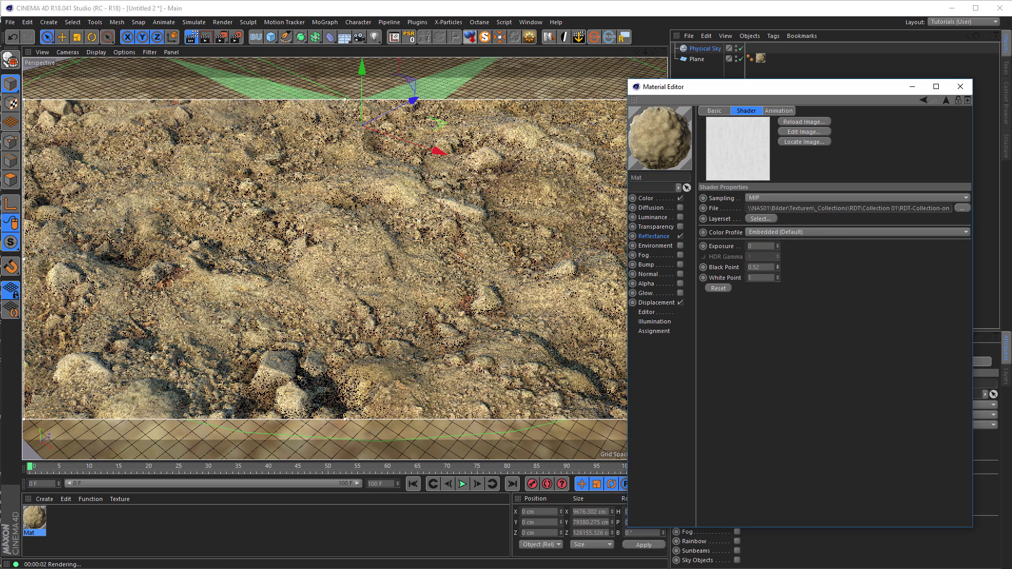
left_click_drag(778, 267, 777, 265)
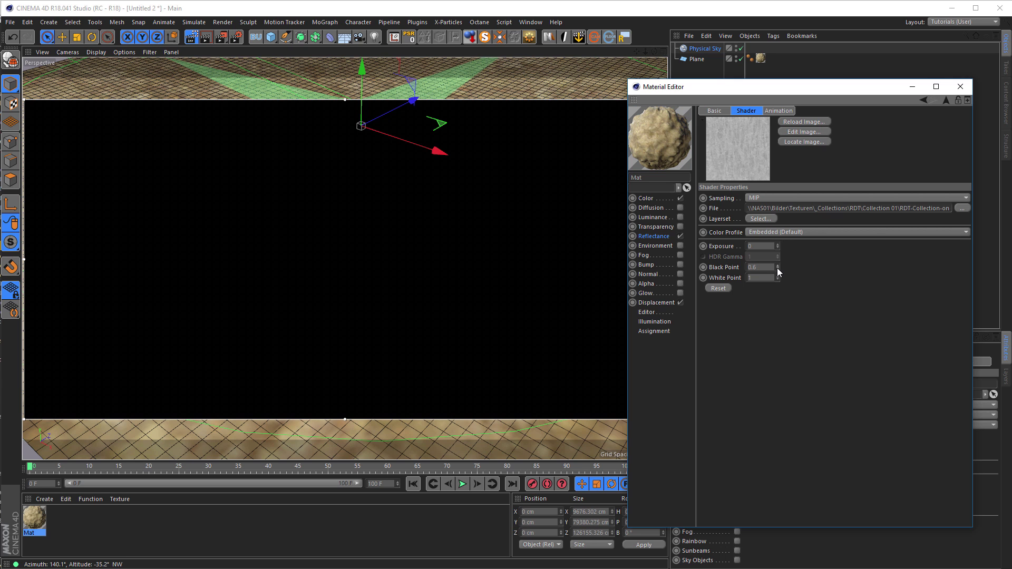
left_click_drag(777, 268, 776, 263)
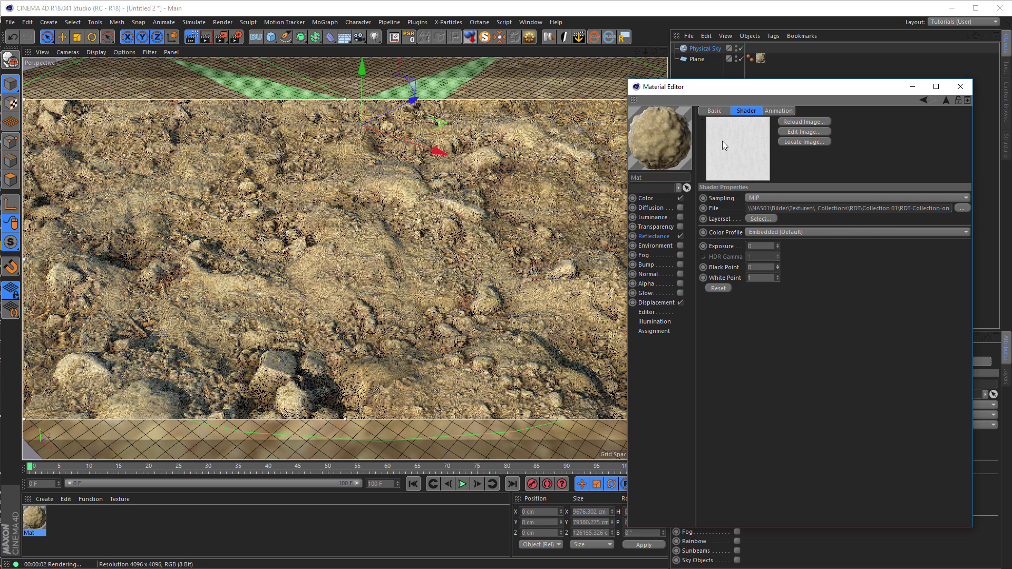
left_click(946, 100)
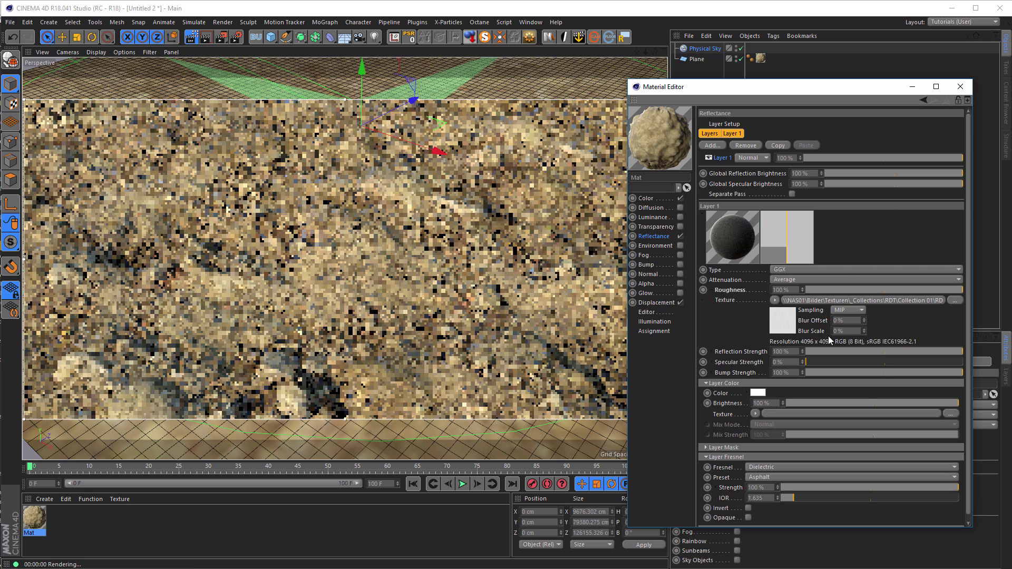
Load SAND-03-STONES_210cm_Gloss_4k.jpg from the texture browser as Layer 1's Reflection Strength texture without copying it to the project.
left_click(711, 292)
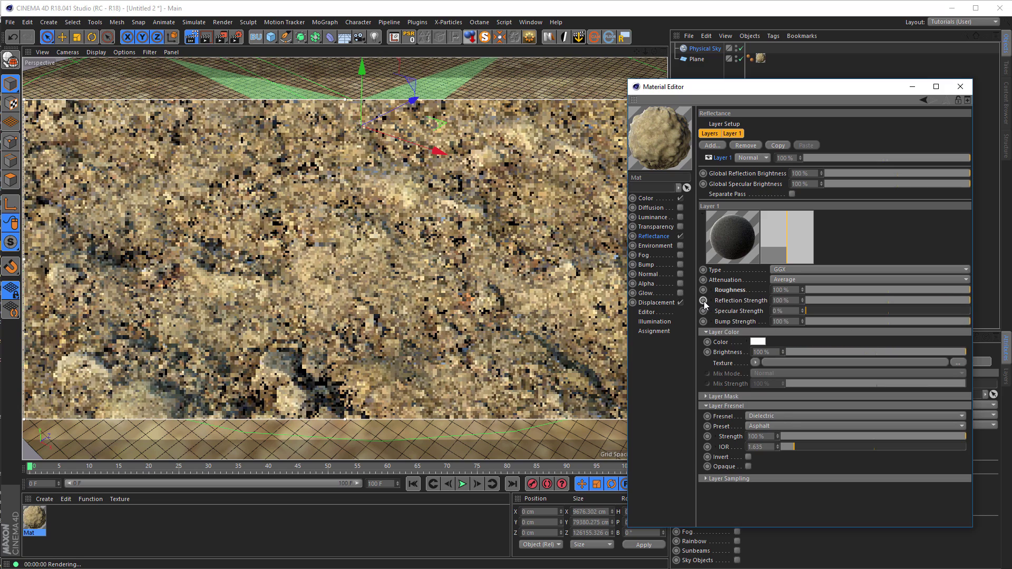
left_click(711, 300)
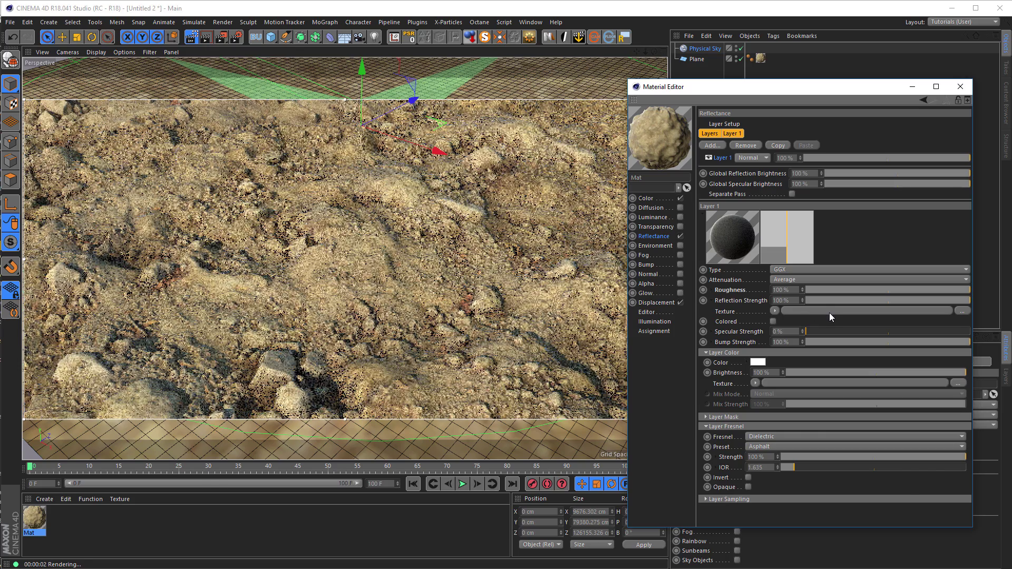
key("alt+Tab")
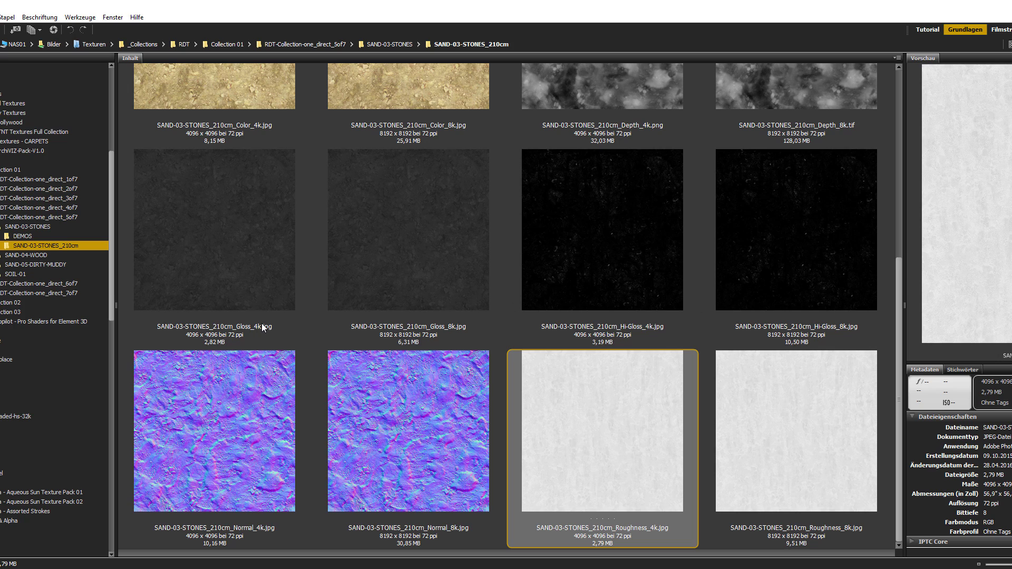
key("alt+Tab")
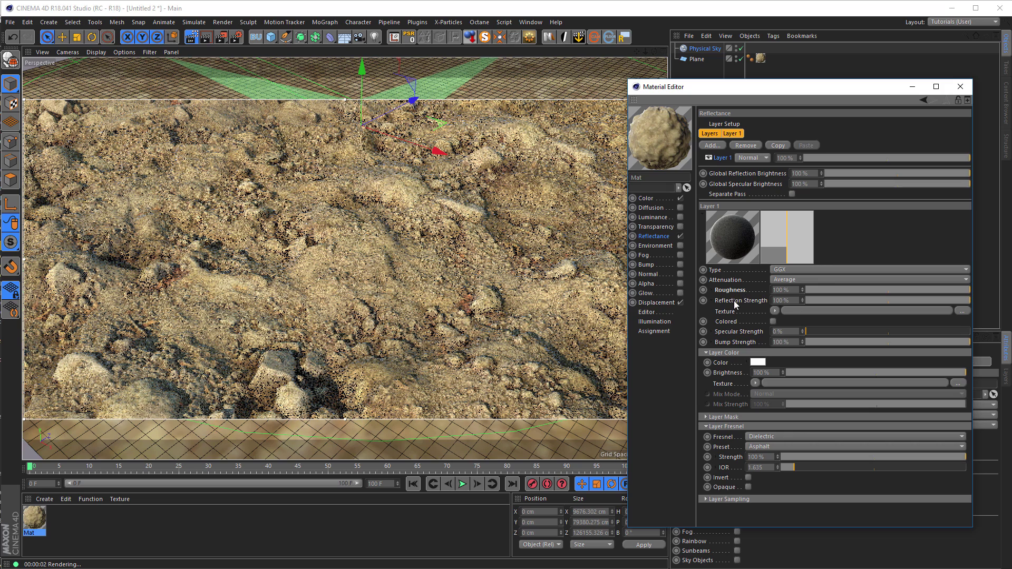
key("alt+Tab")
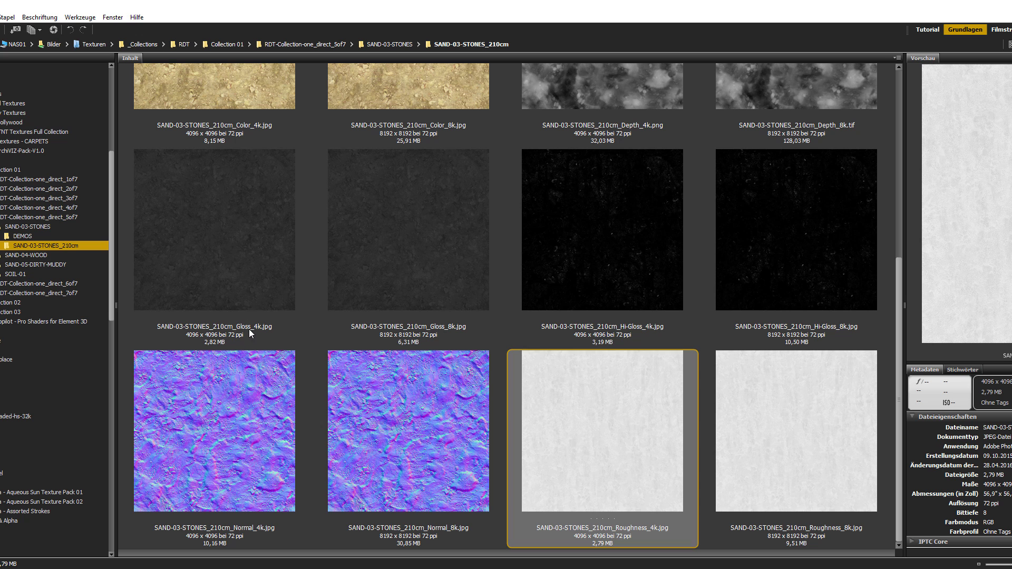
left_click(229, 270)
left_click_drag(209, 240, 800, 311)
key("alt+Tab")
left_click(617, 330)
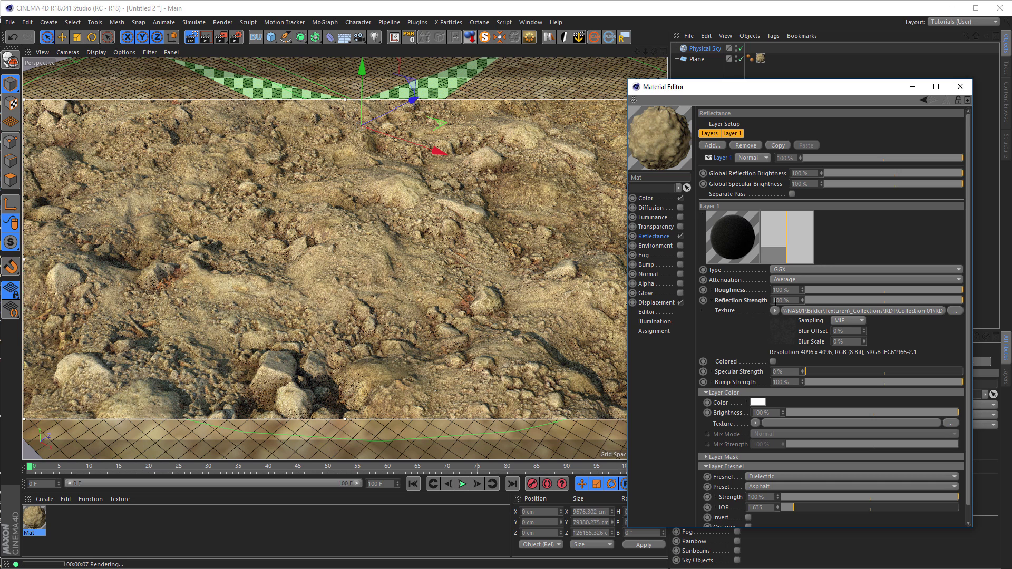
left_click(711, 300)
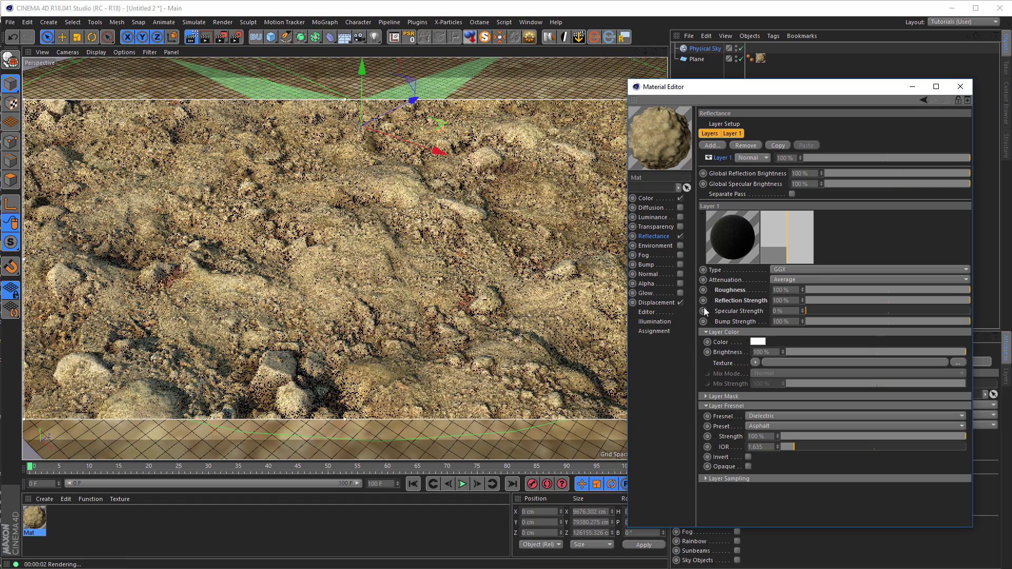
Set Layer 1's Specular Strength to 100% and load SAND-03-STONES_210cm_Hi-Gloss_4k.jpg from the texture browser as its texture without copying it to the project.
left_click_drag(812, 311, 978, 311)
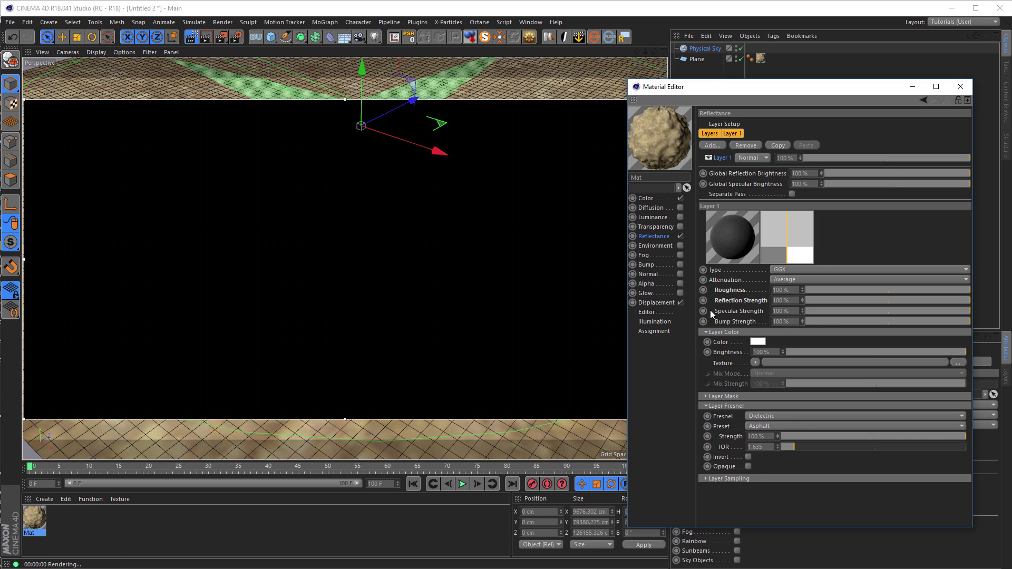
left_click(711, 311)
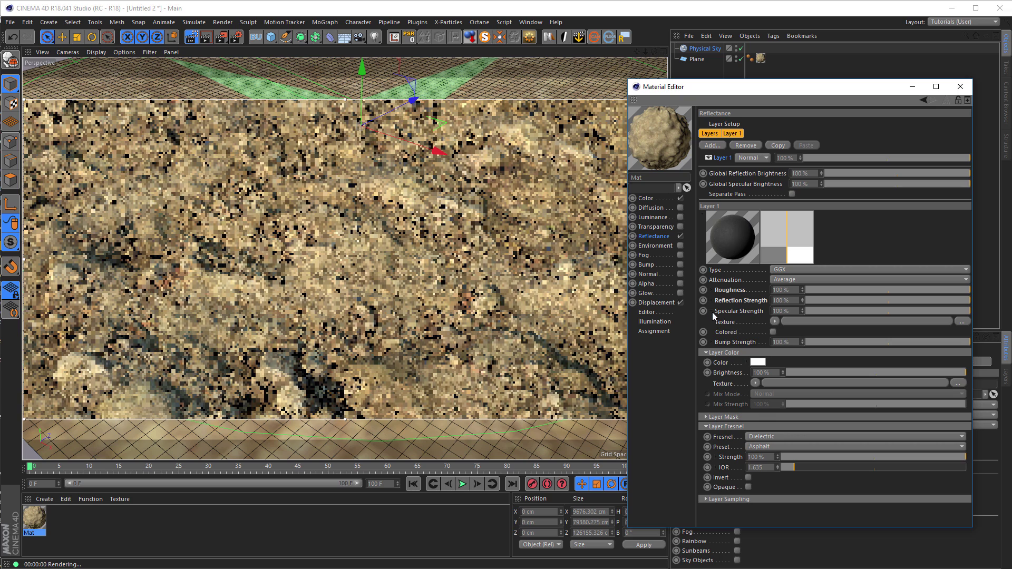
key("alt+Tab")
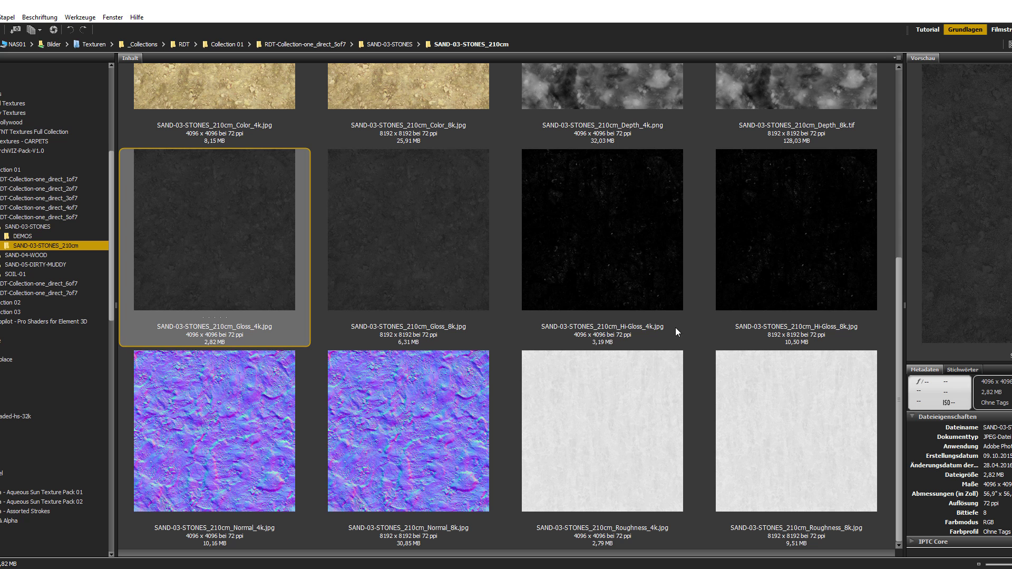
left_click_drag(590, 267, 690, 310)
key("alt+Tab")
left_click_drag(792, 320, 792, 321)
left_click(618, 328)
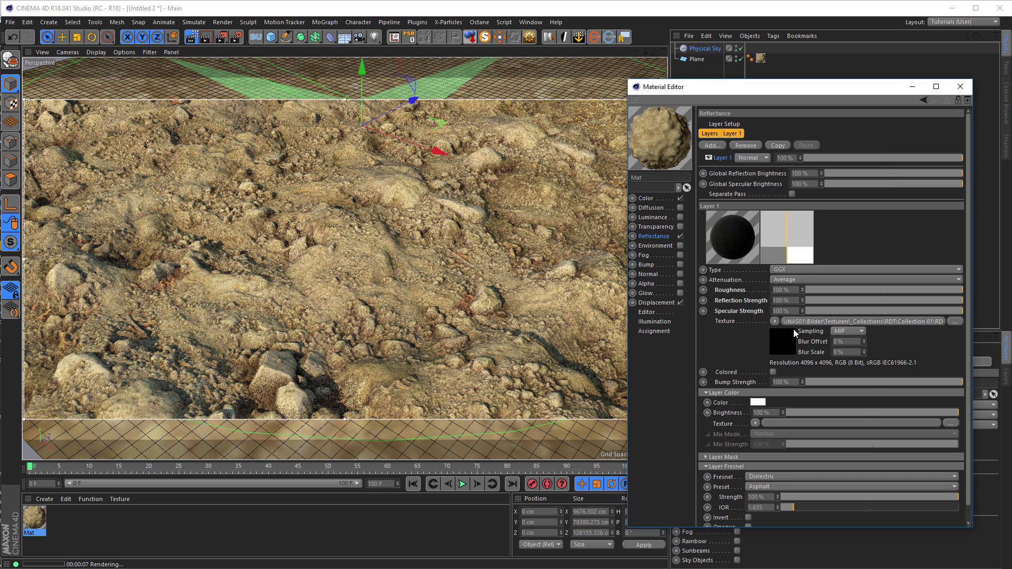
Collapse Layer 1's Specular Strength texture, Layer Color and Layer Fresnel settings.
left_click(711, 312)
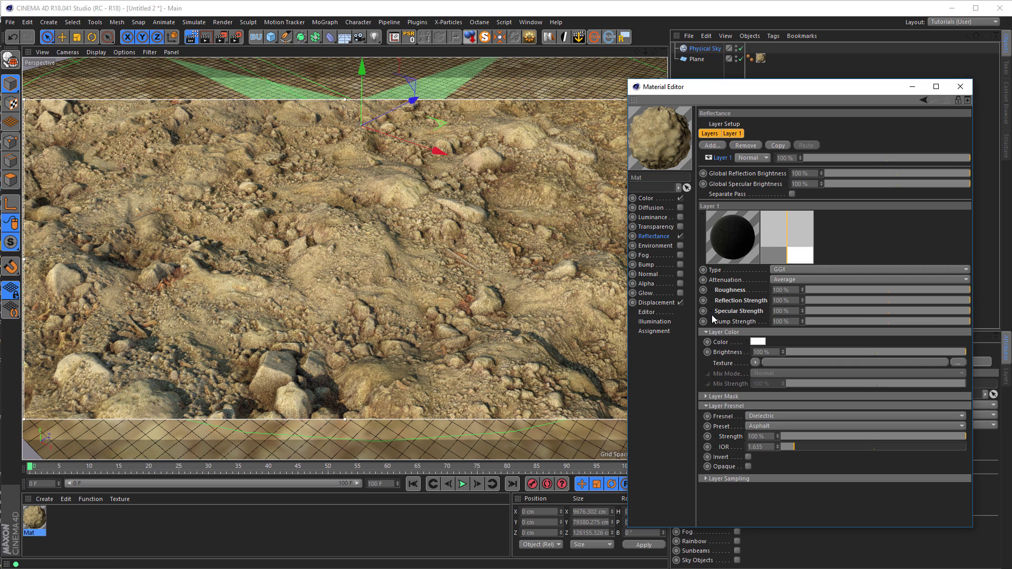
left_click(722, 333)
left_click(729, 350)
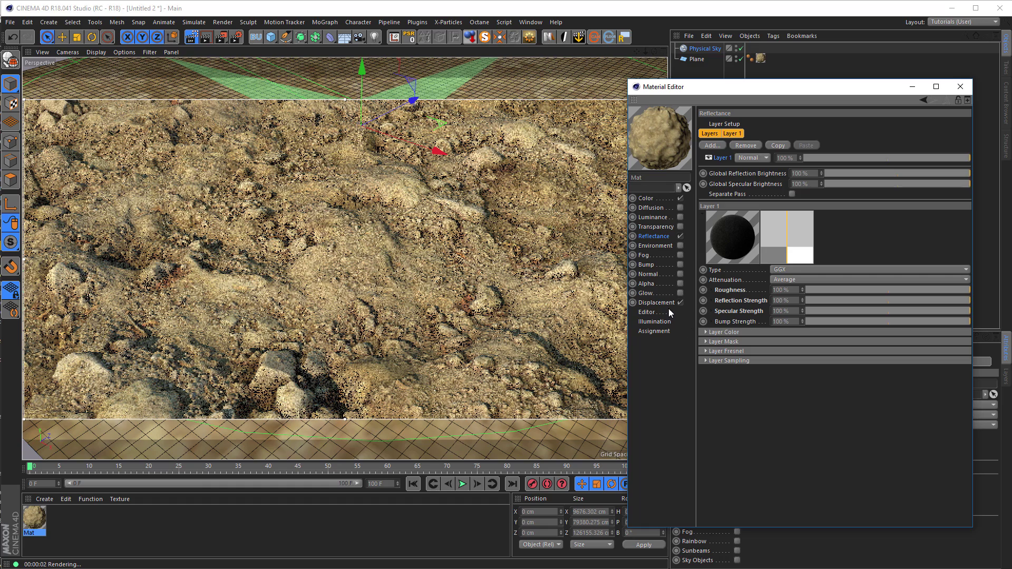
Enable the material's Normal channel and load SAND-03-STONES_210cm_Normal_4k.jpg from the texture browser without copying it to the project.
key("alt+Tab")
scroll(560, 301, "up", 5)
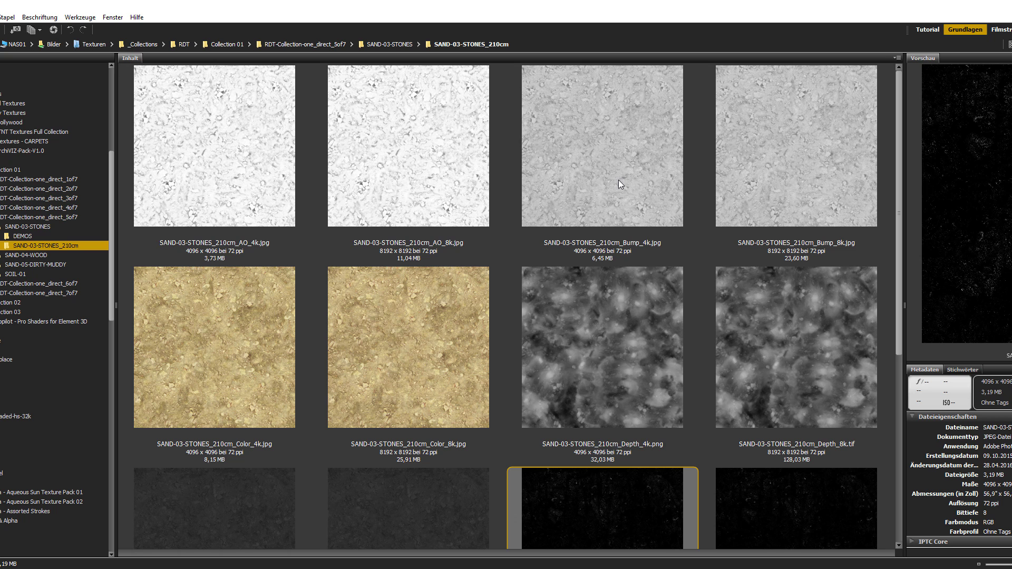
left_click_drag(899, 173, 898, 174)
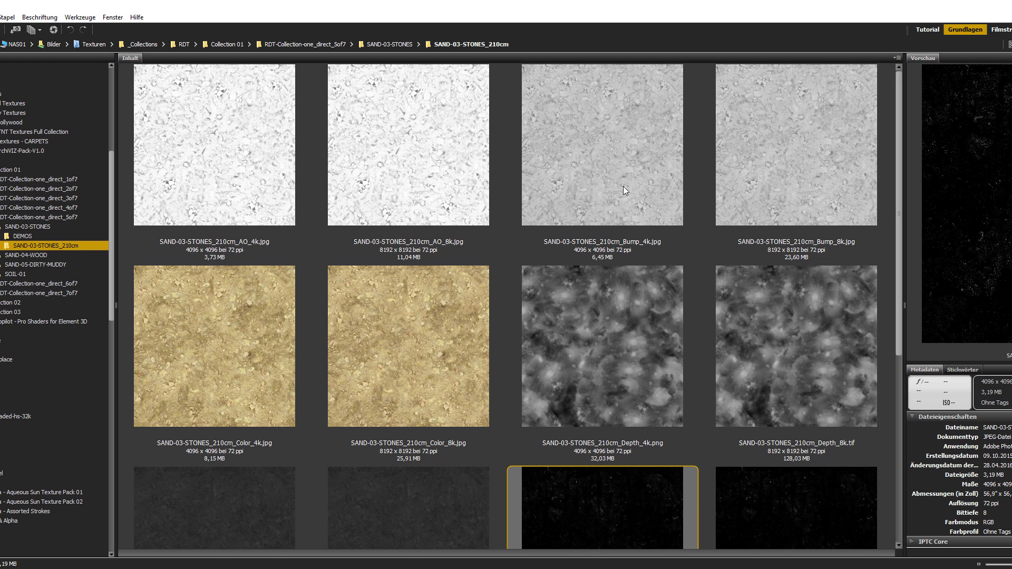
left_click_drag(900, 153, 903, 369)
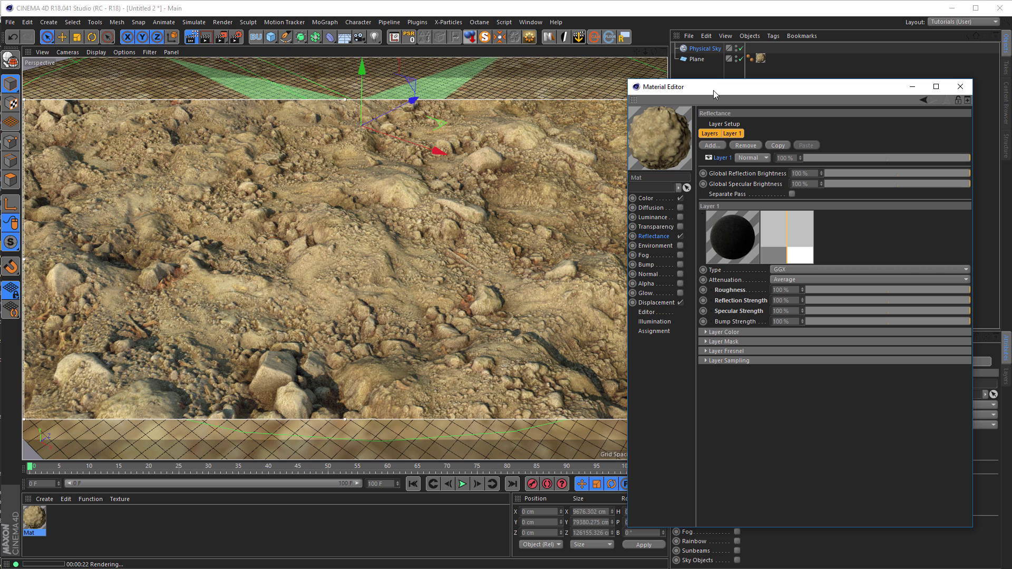
left_click_drag(713, 90, 585, 81)
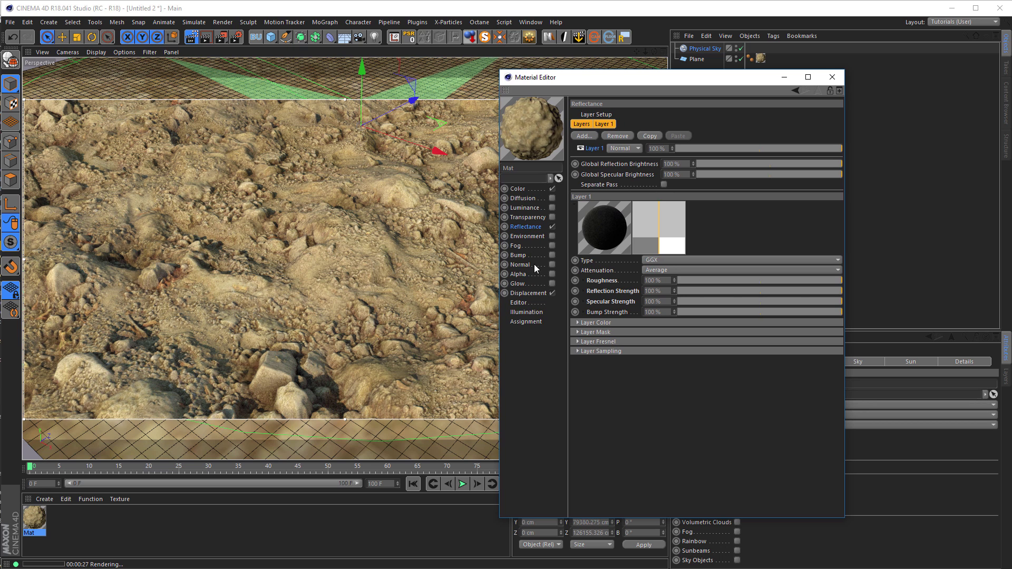
left_click(552, 264)
left_click_drag(641, 86, 748, 84)
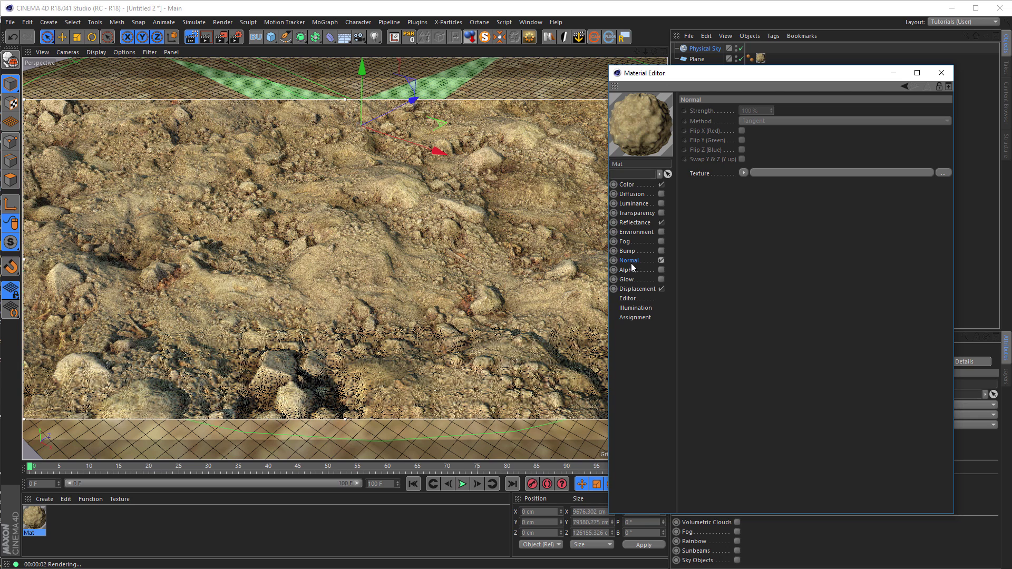
key("alt+Tab")
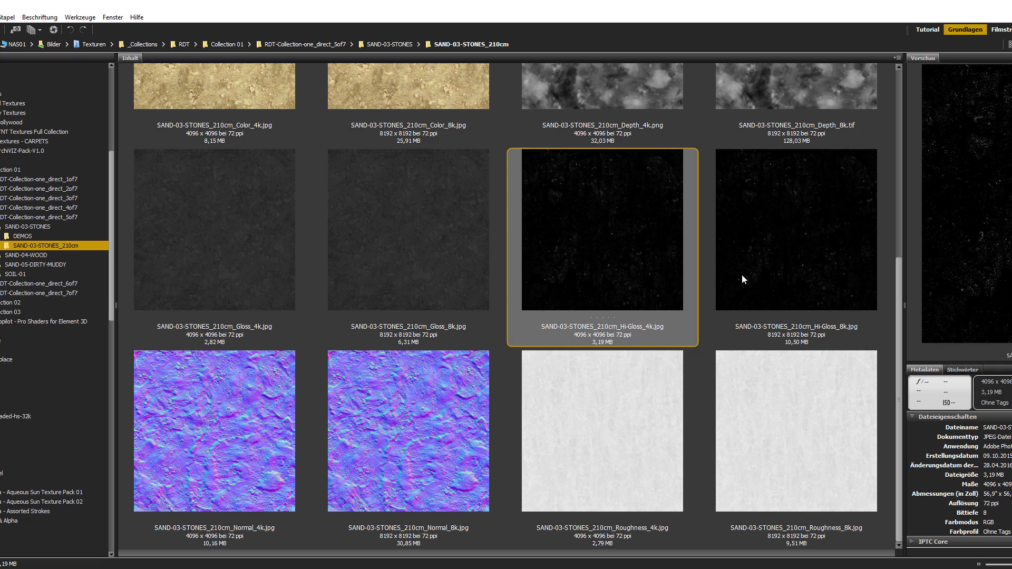
left_click_drag(227, 428, 749, 209)
key("alt+Tab")
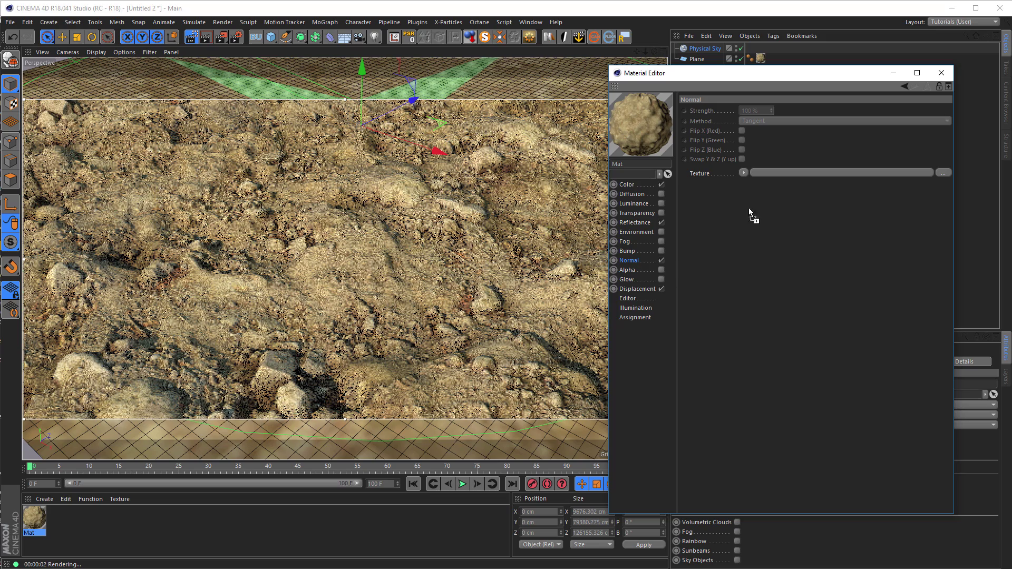
left_click_drag(788, 173, 789, 174)
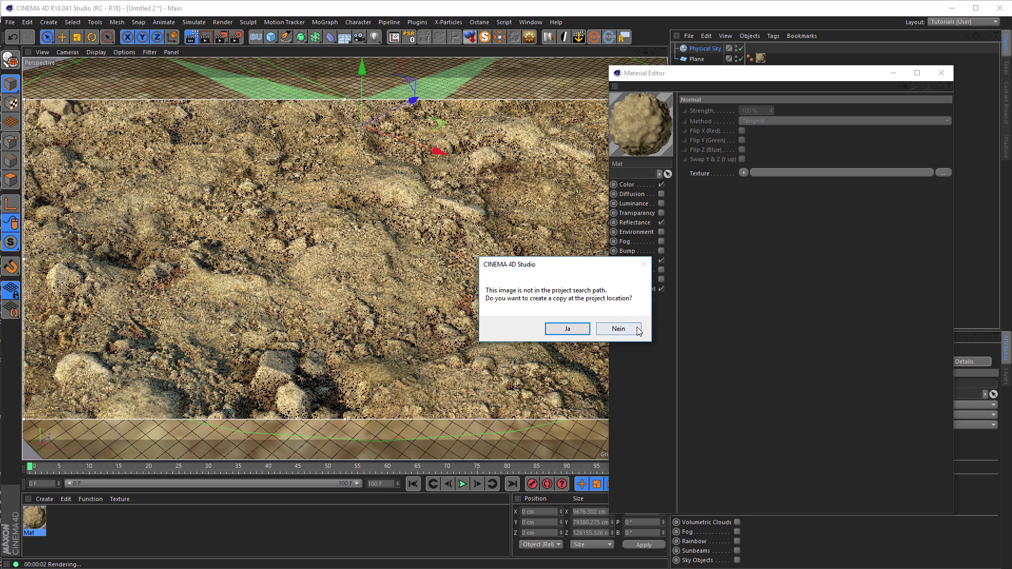
left_click(618, 329)
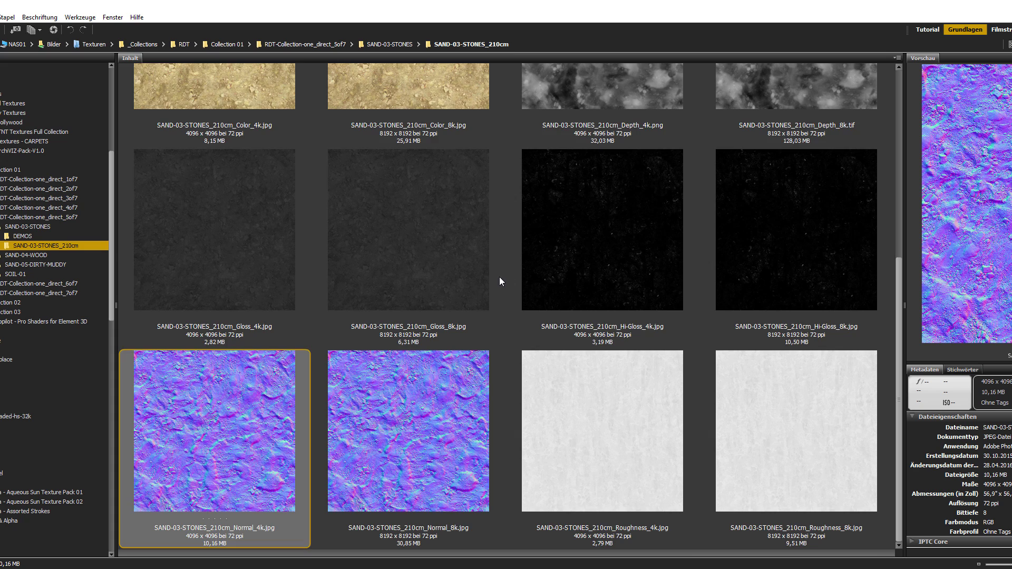
Load SAND-03-STONES_210cm_AO_4k.jpg from the texture browser into the Diffusion channel without copying it to the project, and leave the channel disabled.
scroll(494, 276, "up", 3)
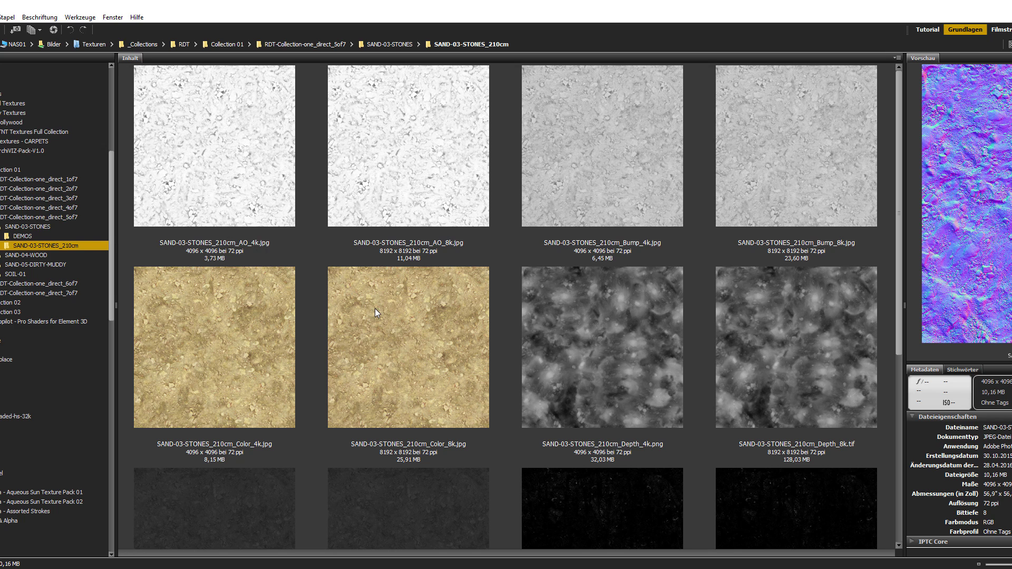
key("alt+Tab")
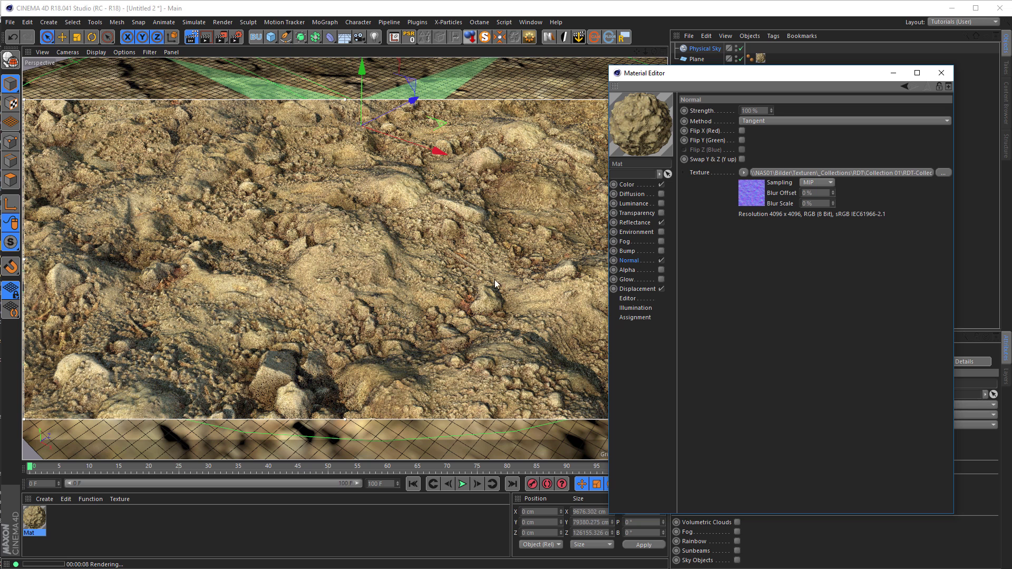
left_click(662, 194)
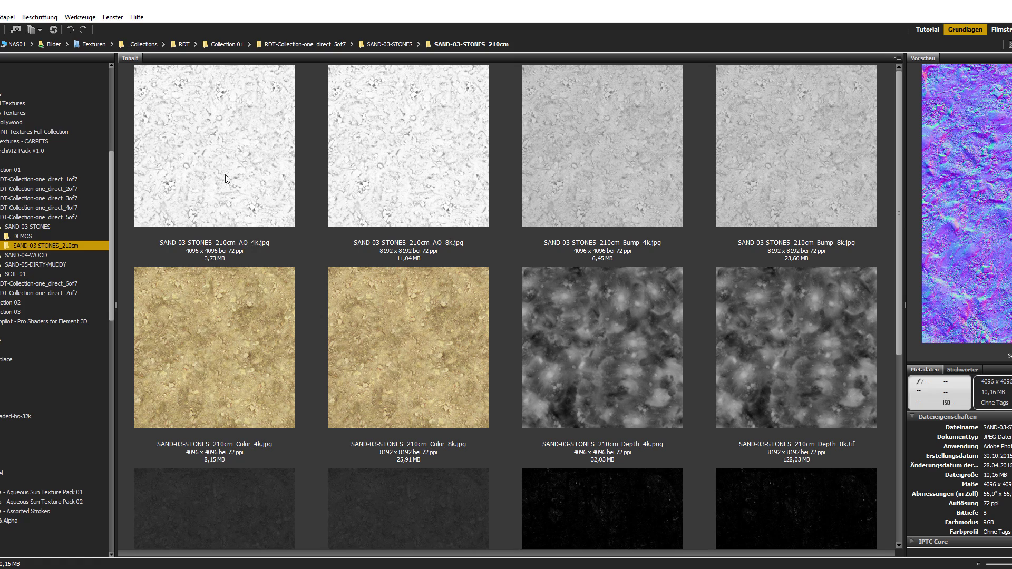
left_click_drag(226, 175, 783, 154)
key("alt+Tab")
left_click(641, 331)
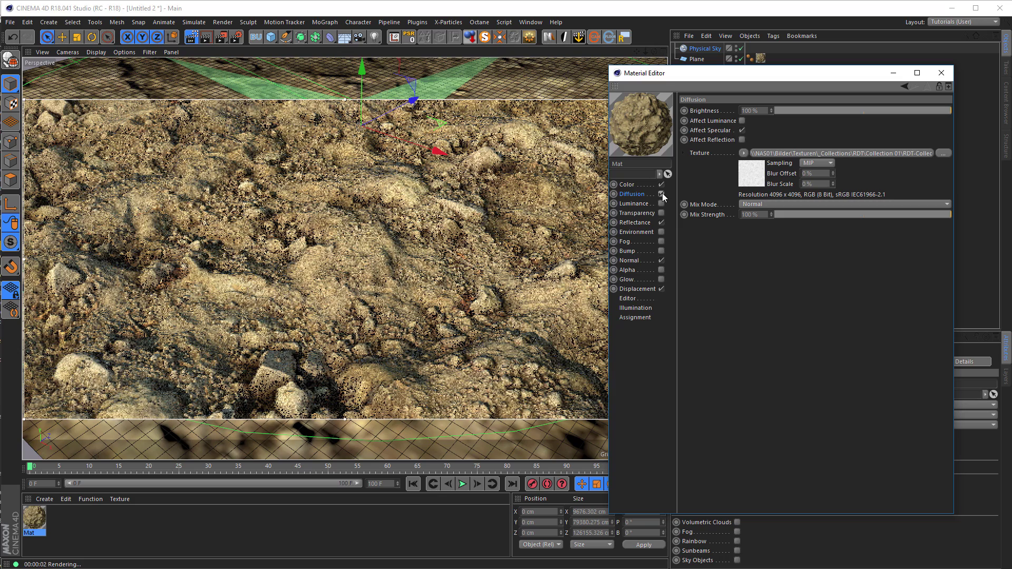
left_click(661, 194)
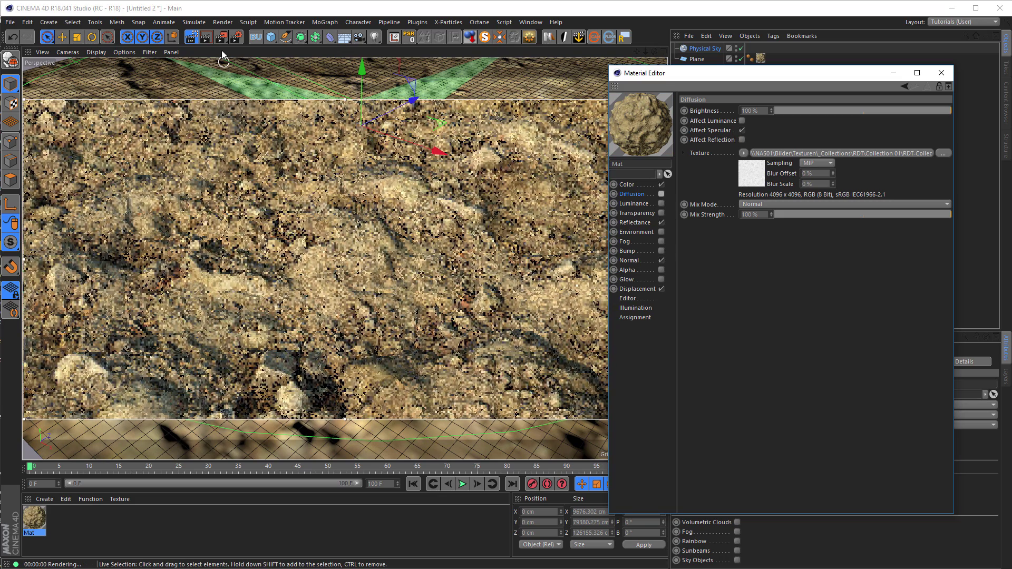
Turn off the interactive render region and set the Physical renderer's Sampler to Fixed with Sampling Subdivisions of 1.
left_click(191, 37)
left_click(236, 39)
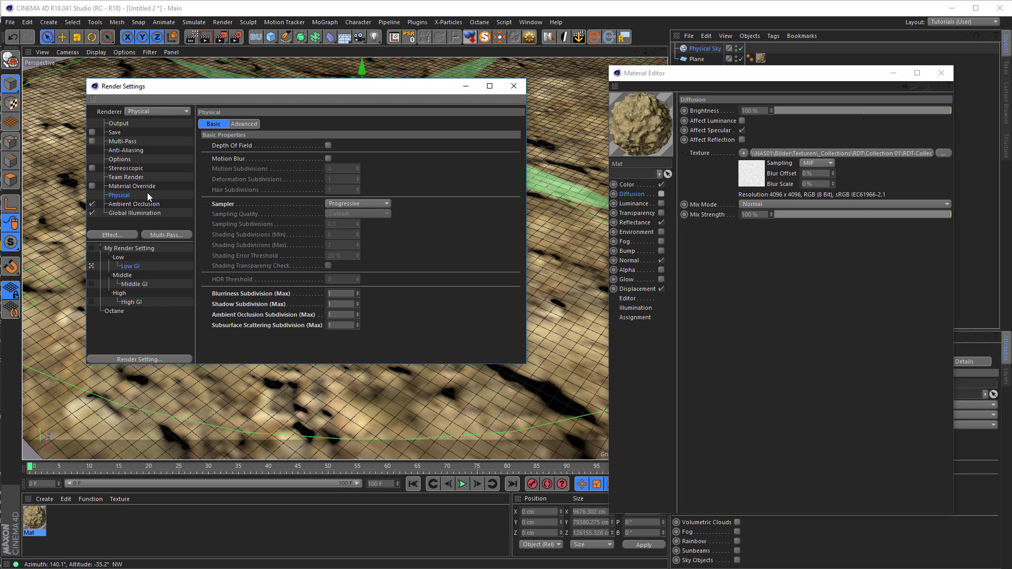
left_click(348, 204)
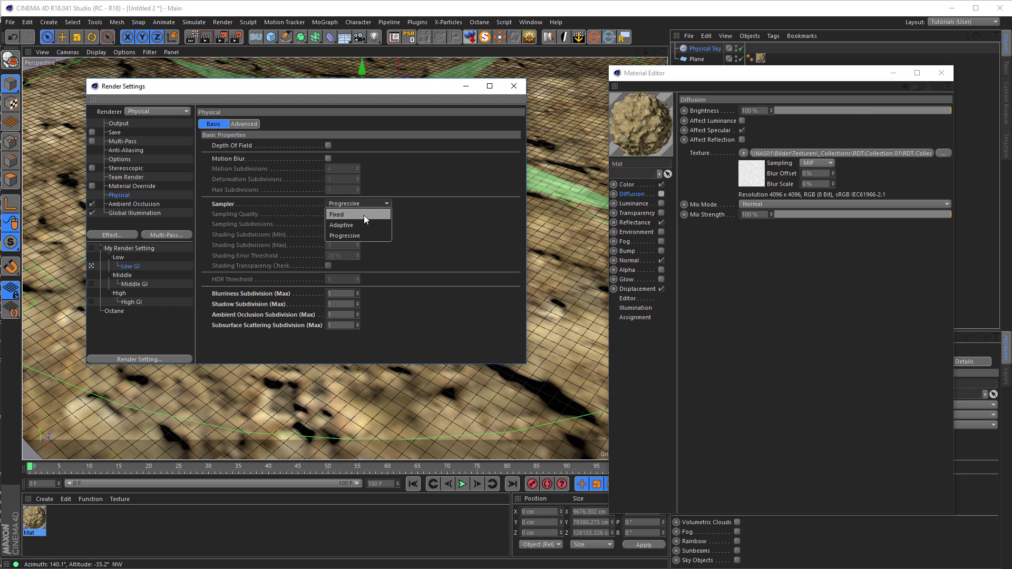
left_click(351, 214)
type("1")
key("Return")
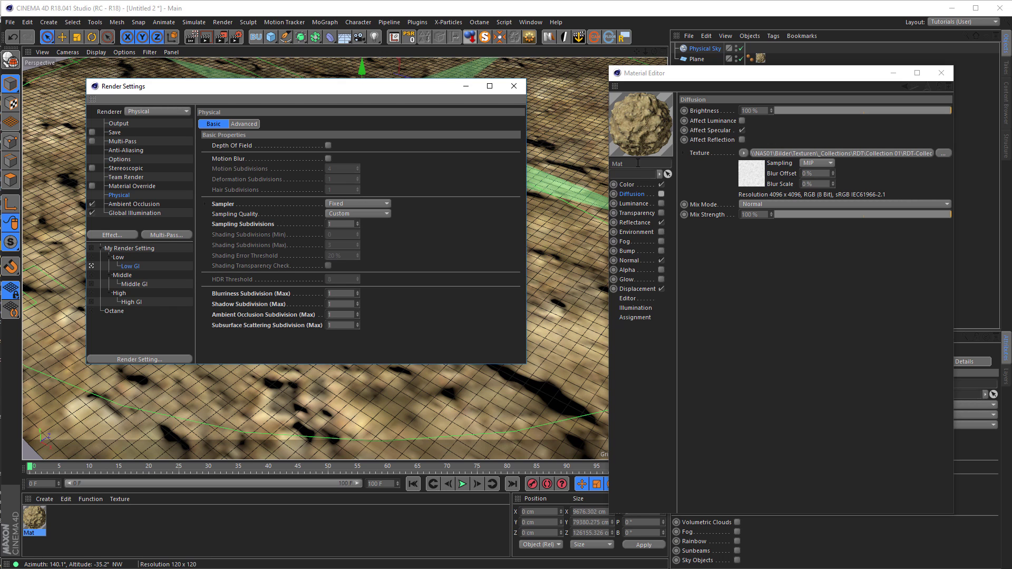
Check the Ambient Occlusion render settings and render the scene to the Picture Viewer with the effect enabled.
left_click(133, 204)
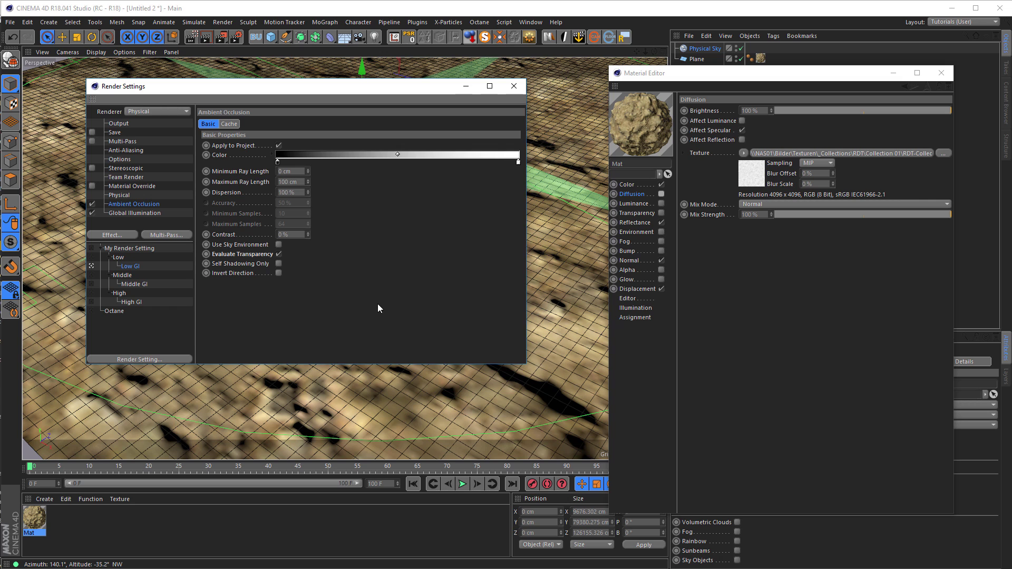
key("shift+r")
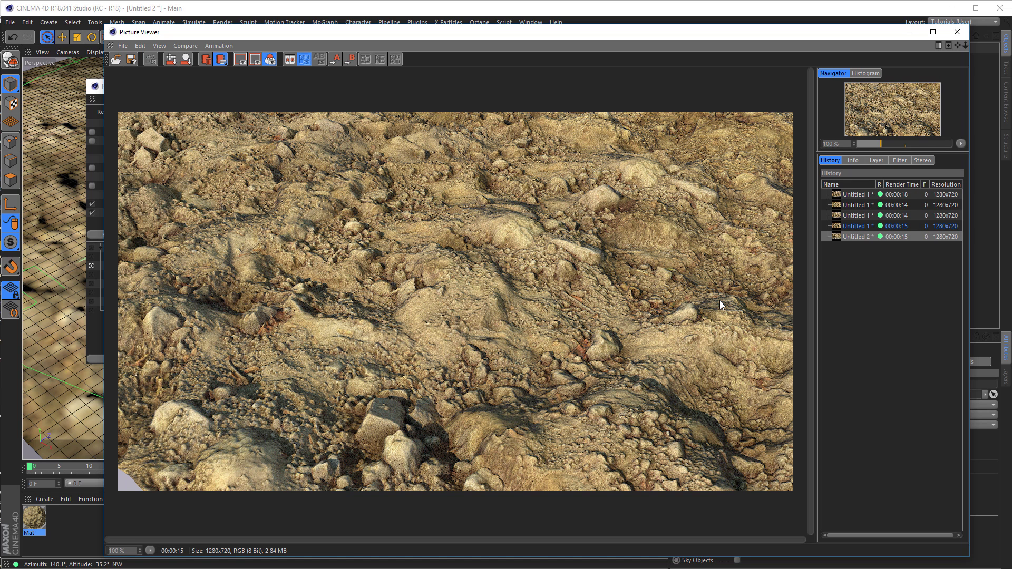
left_click_drag(742, 36, 829, 23)
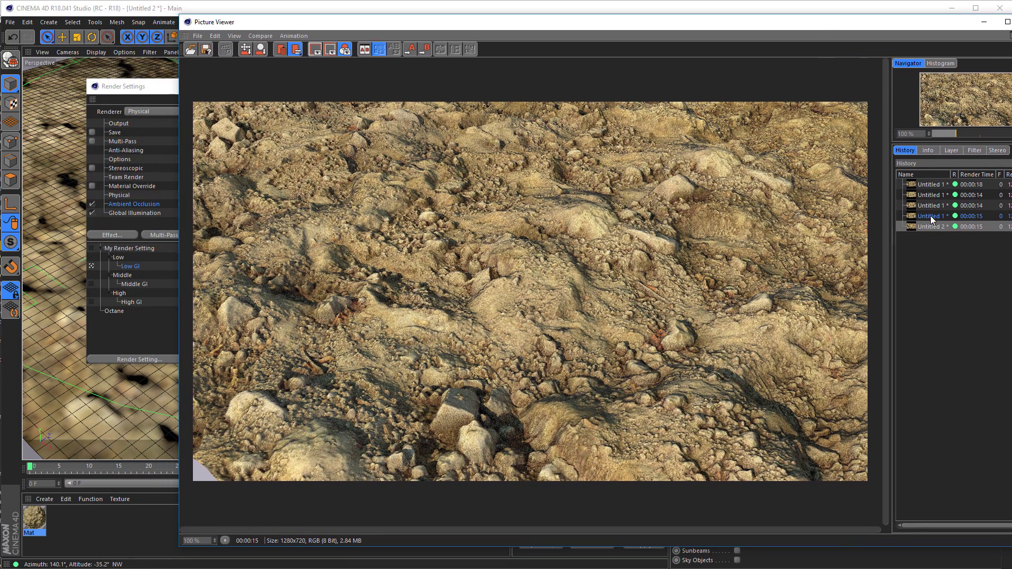
Delete the four older Untitled 1 renders from the Picture Viewer history without saving them.
left_click_drag(931, 216, 932, 207)
key("Delete")
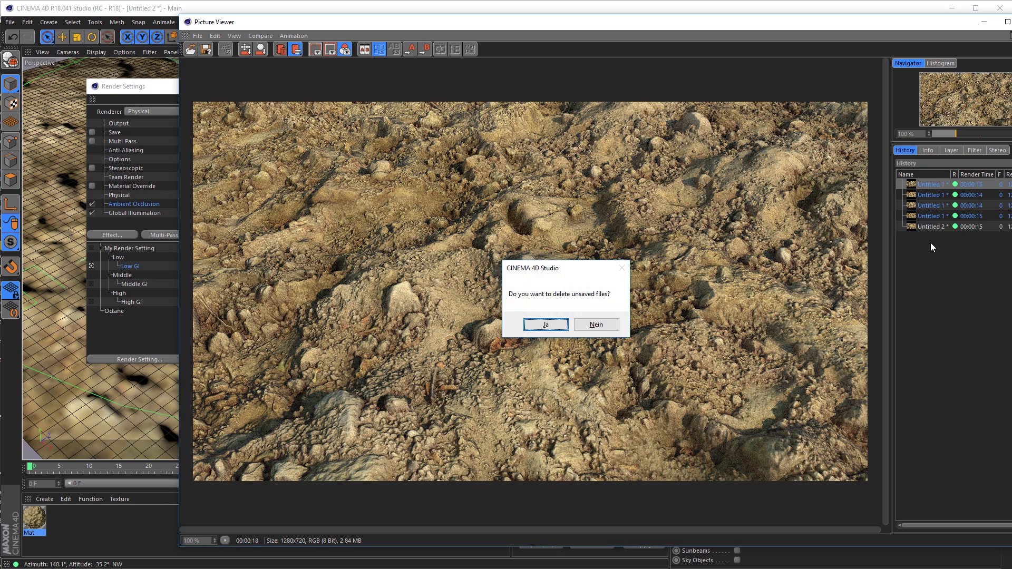
key("Return")
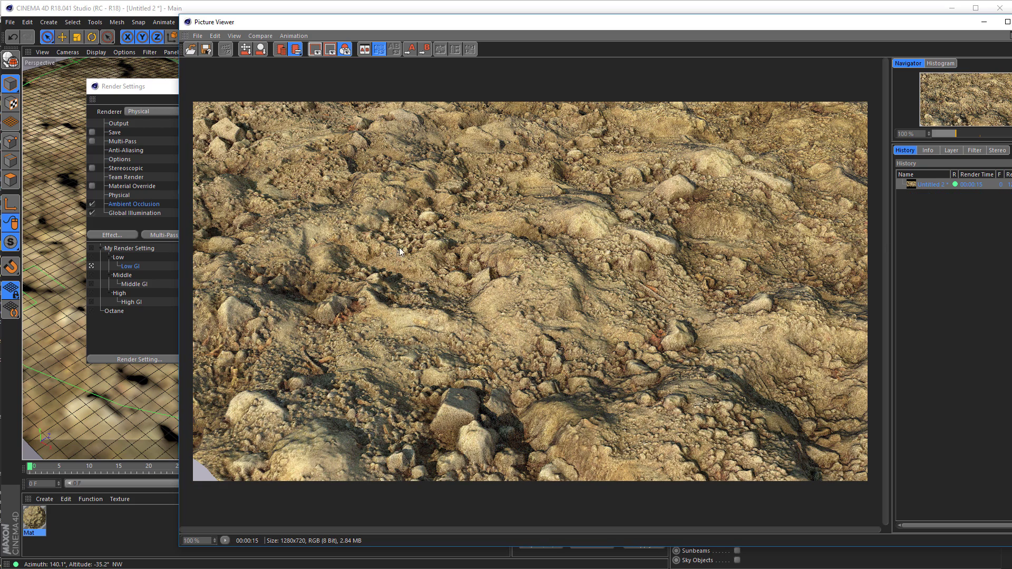
Disable Ambient Occlusion in the render settings and render the scene again to the Picture Viewer.
left_click(148, 88)
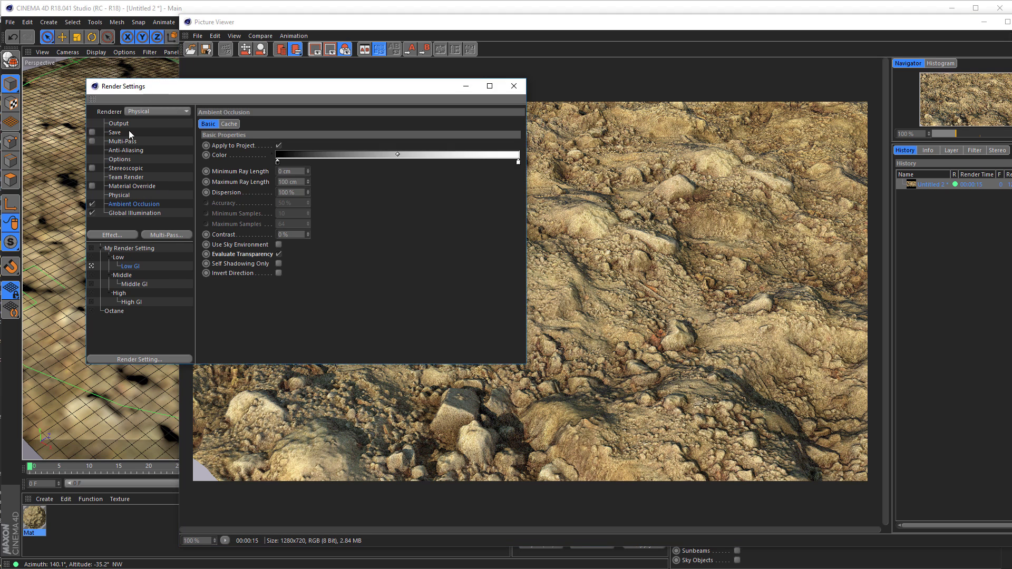
left_click(93, 204)
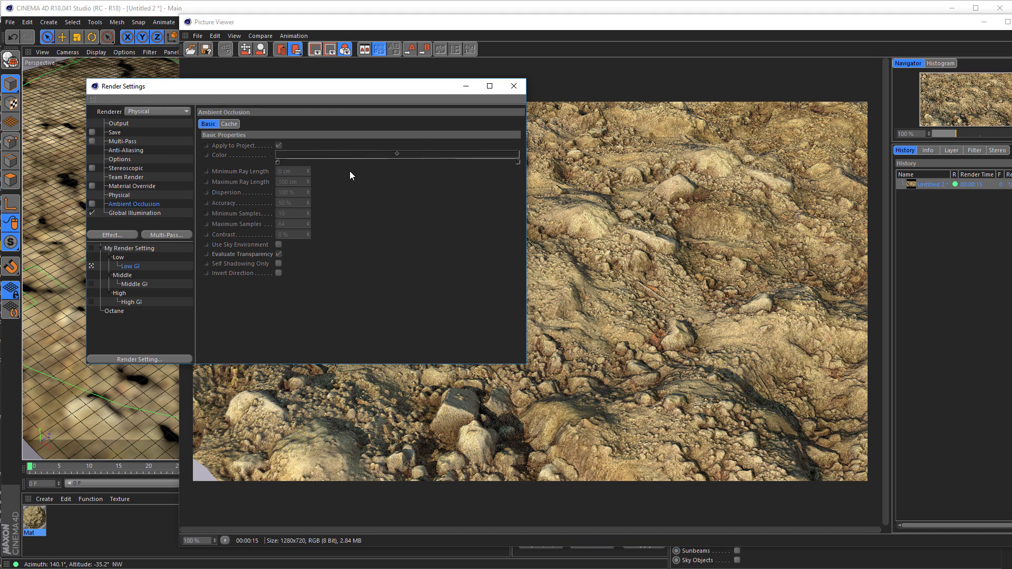
key("shift+r")
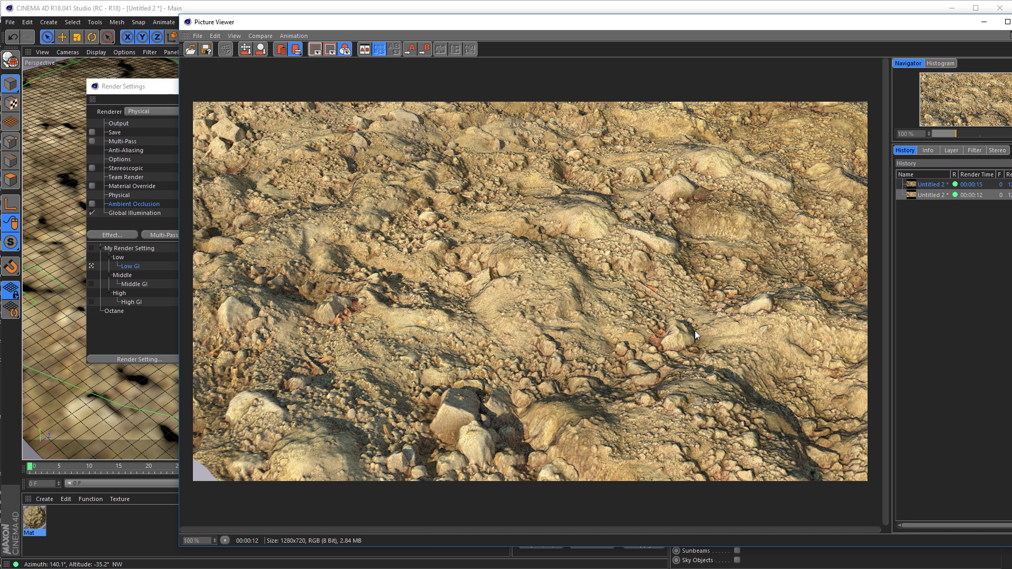
Compare the renders with and without Ambient Occlusion by switching between them in the Picture Viewer history.
left_click(930, 184)
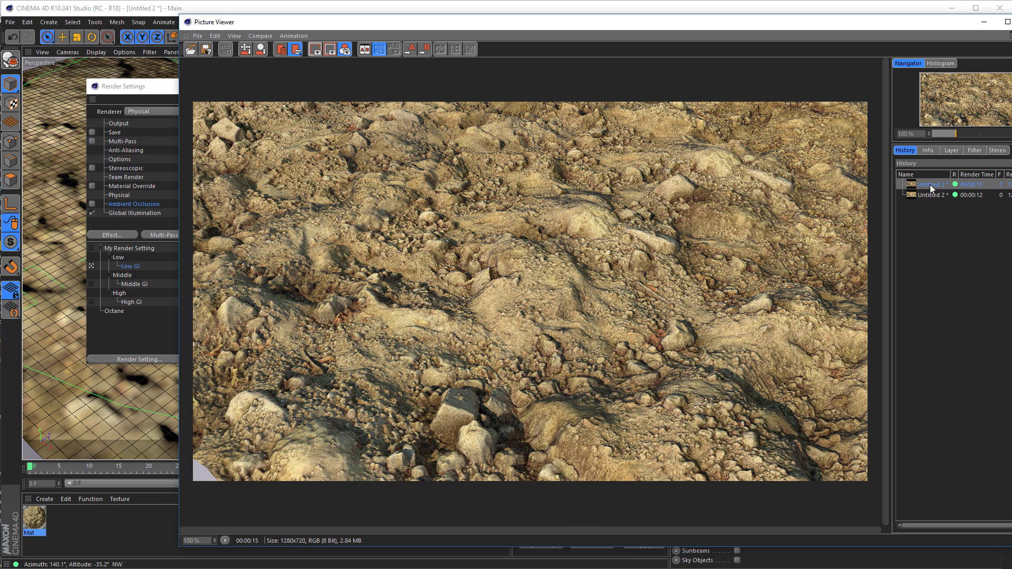
left_click(930, 196)
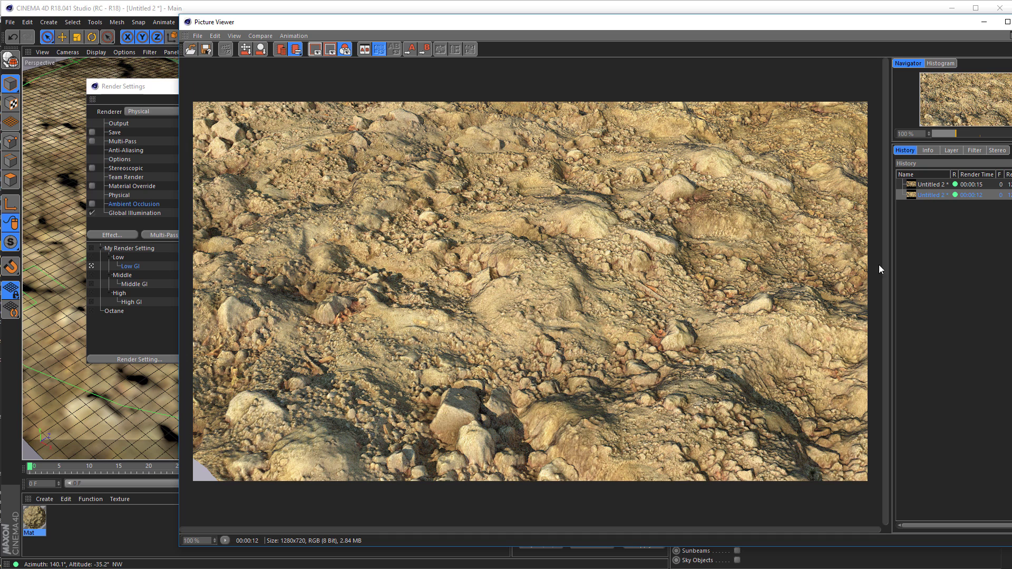
left_click(930, 184)
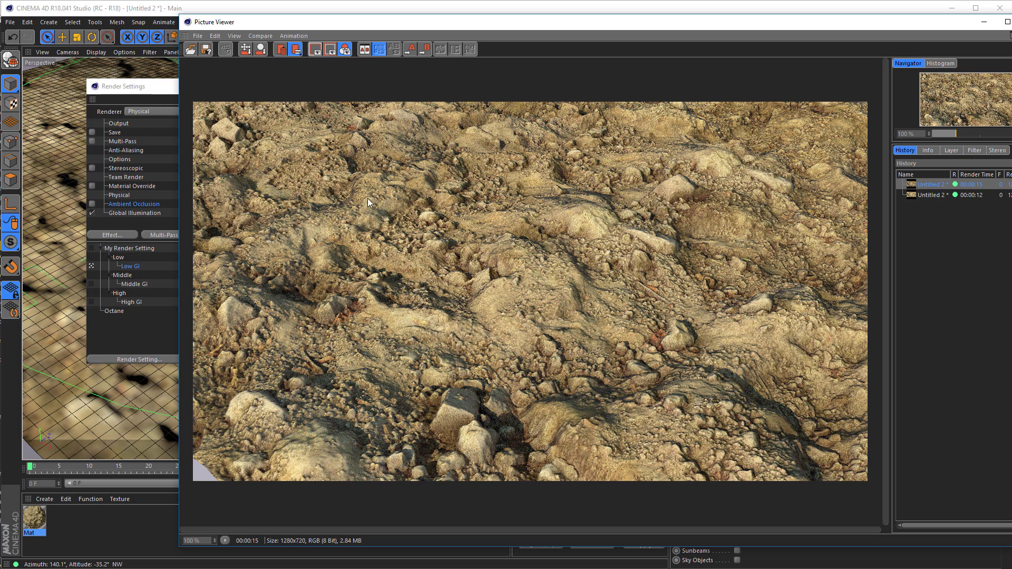
left_click(927, 196)
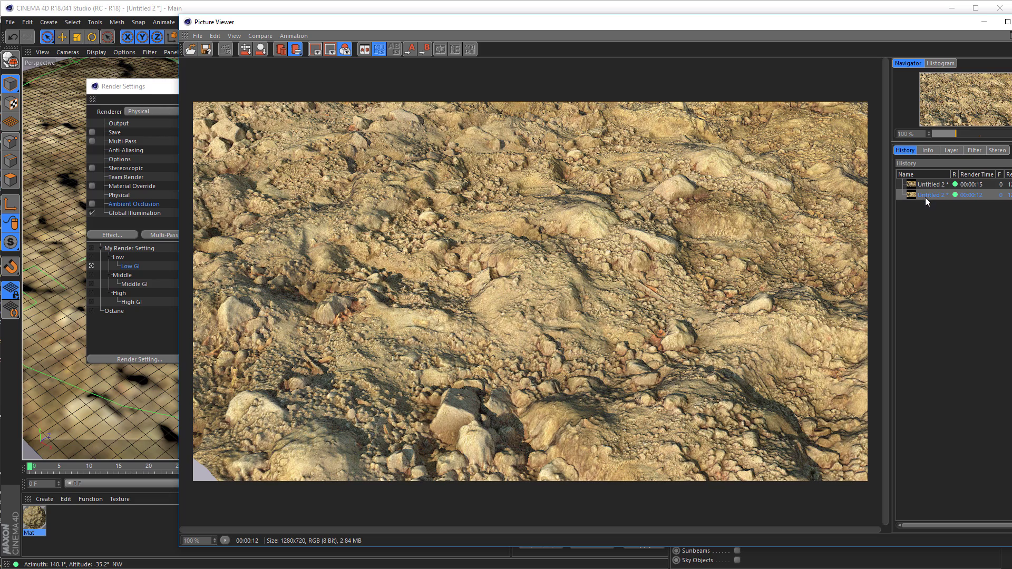
Enable the Mat material's Diffusion channel with its AO texture and render the scene to the Picture Viewer.
left_click(168, 90)
left_click(521, 94)
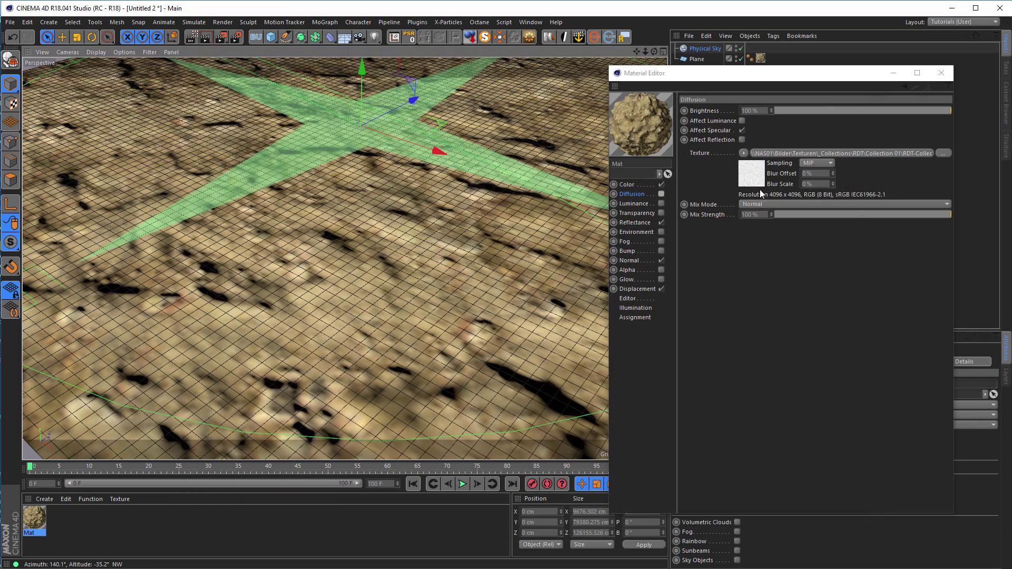
left_click(661, 194)
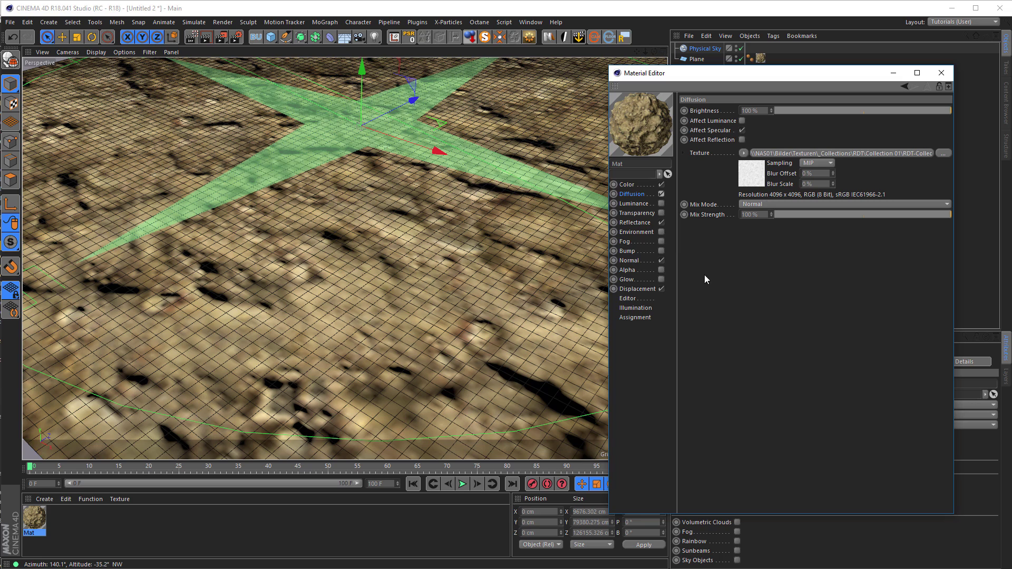
key("shift+r")
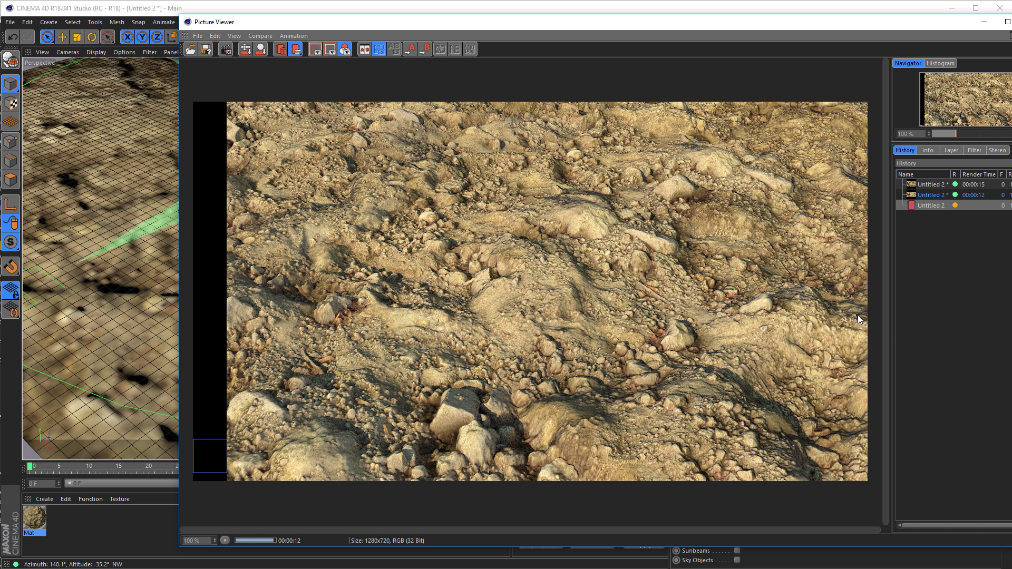
Compare the diffusion-map render with the two earlier renders by switching between them in the Picture Viewer history.
left_click(929, 195)
left_click(928, 206)
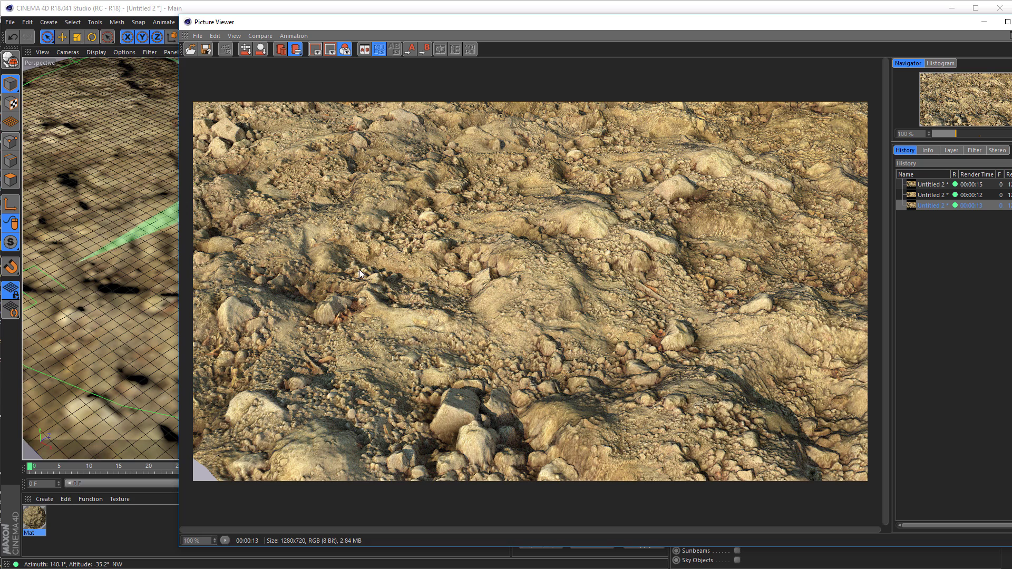
left_click(929, 185)
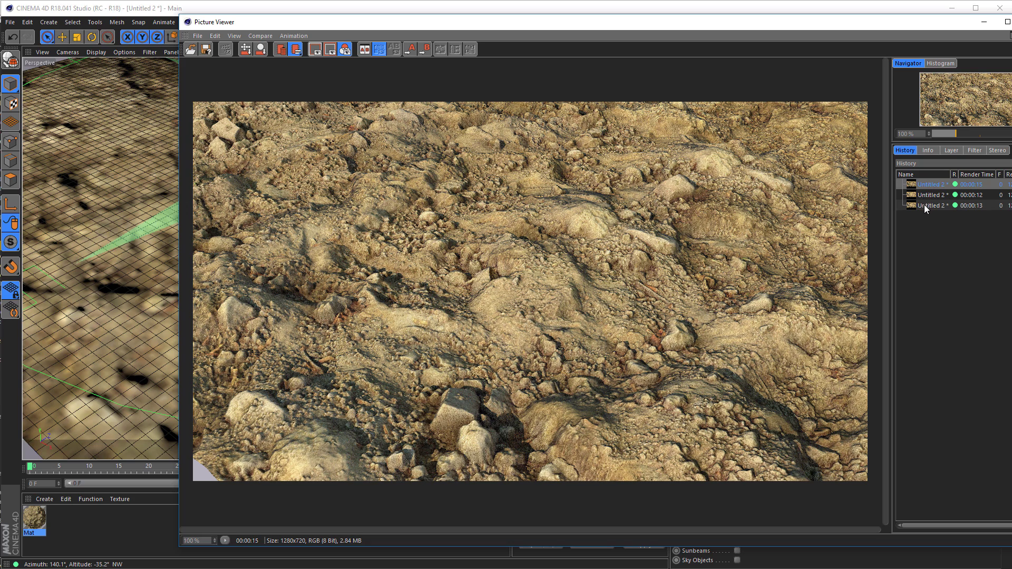
left_click(925, 204)
left_click(927, 181)
left_click(927, 207)
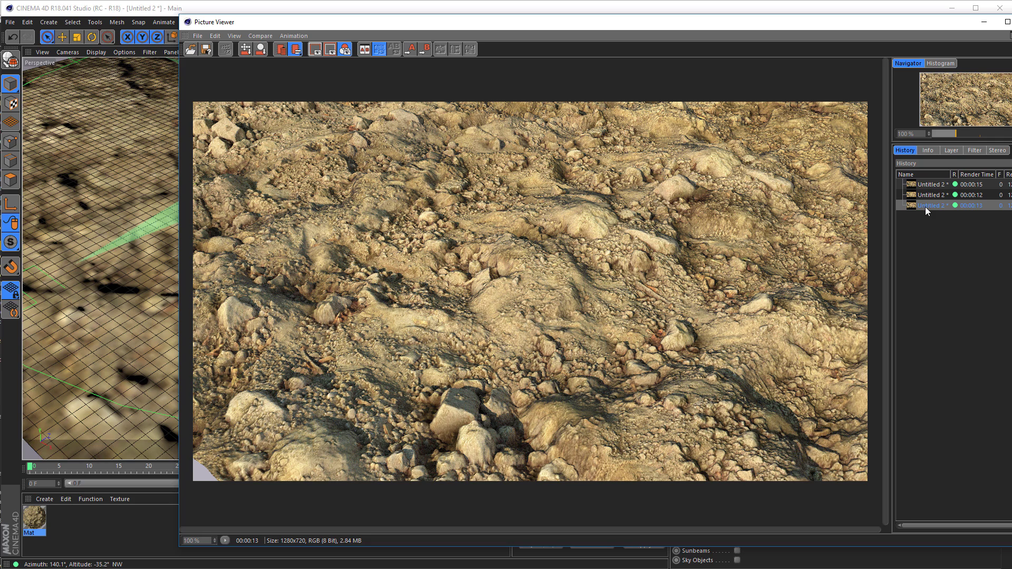
left_click(925, 194)
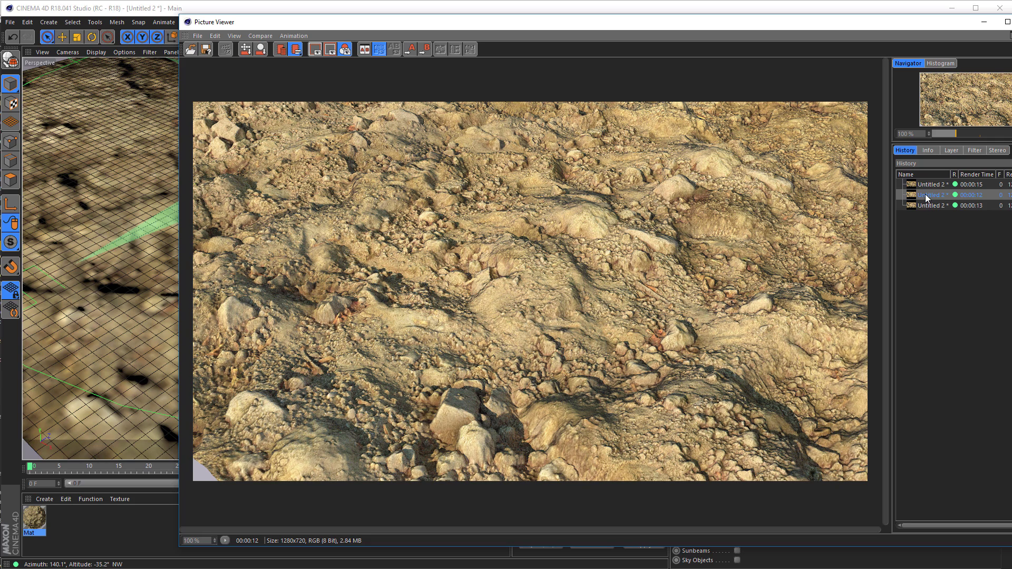
left_click(923, 207)
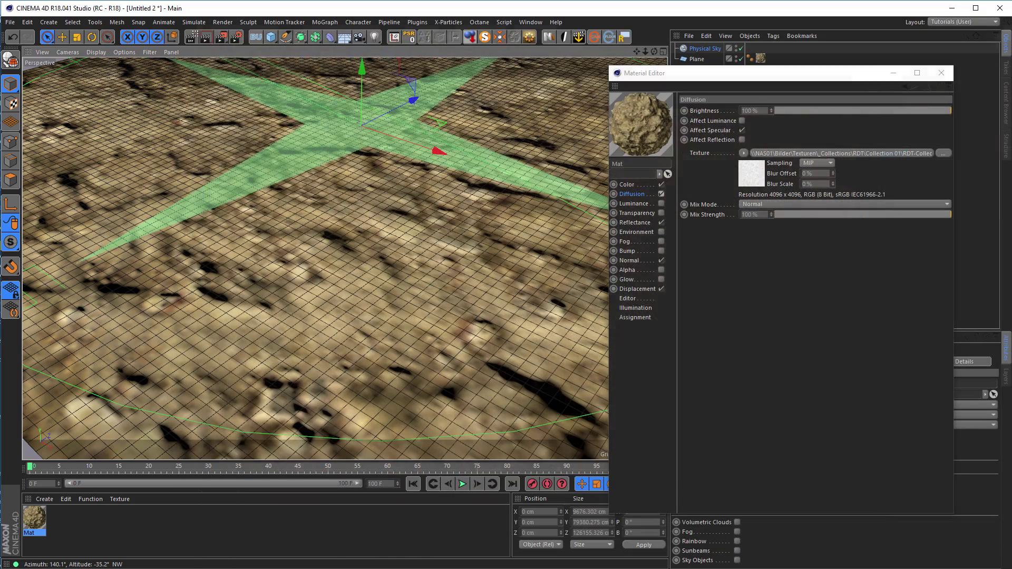
Switch to Adobe Bridge, view SAND-03-STONES_210cm_AO_4k.jpg full screen, and return to Cinema 4D.
key("alt+Tab")
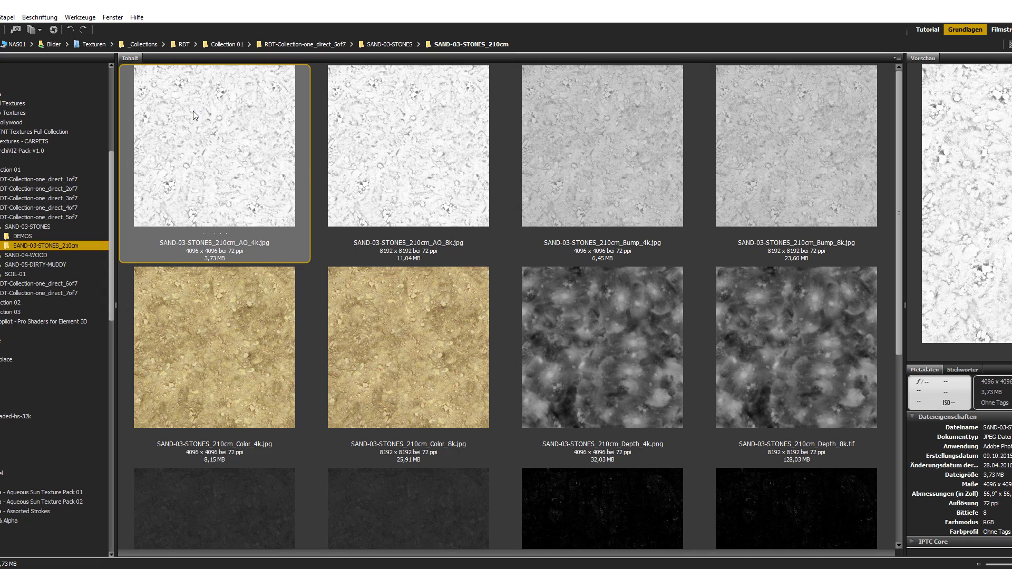
key("space")
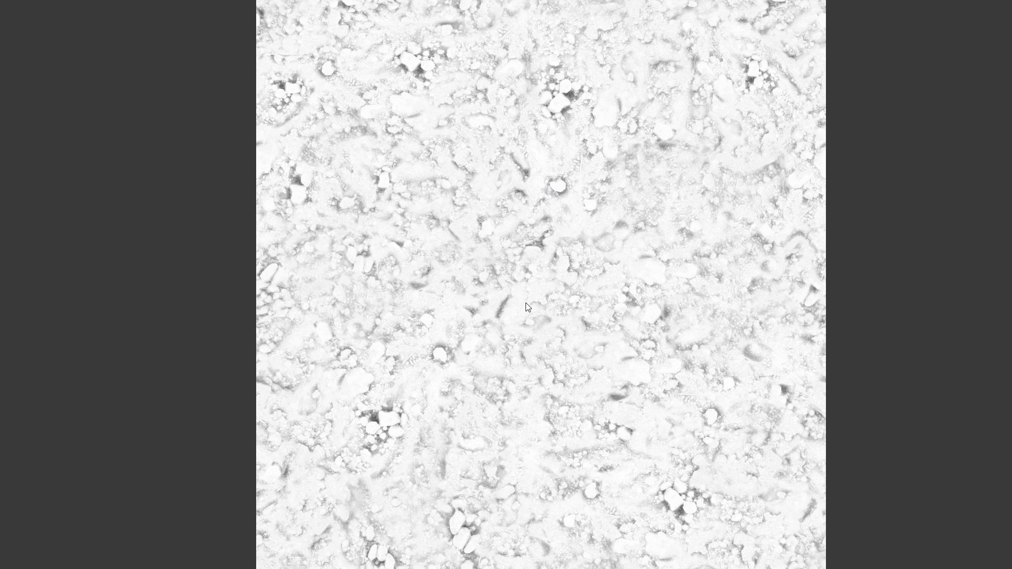
key("space")
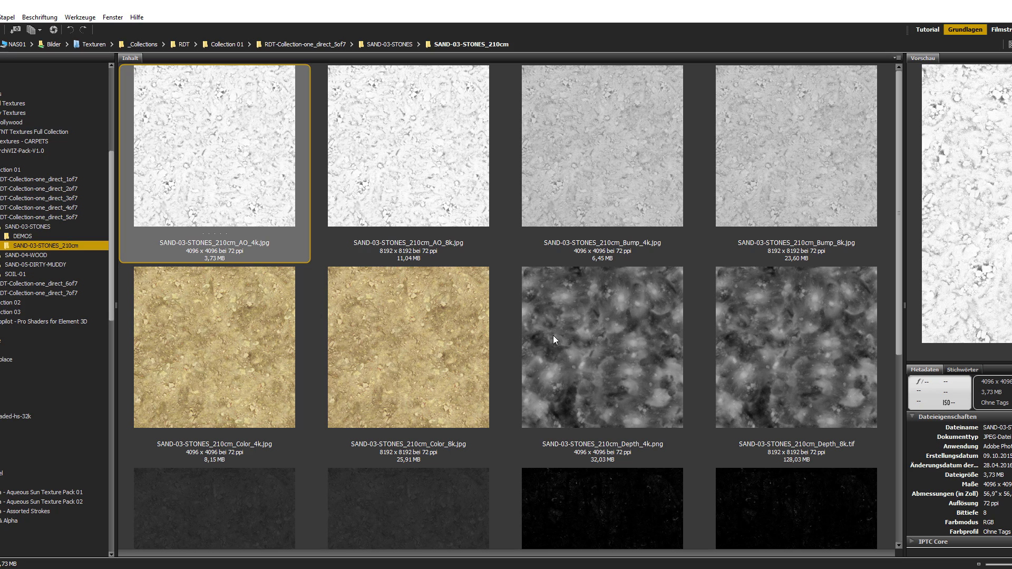
key("alt+Tab")
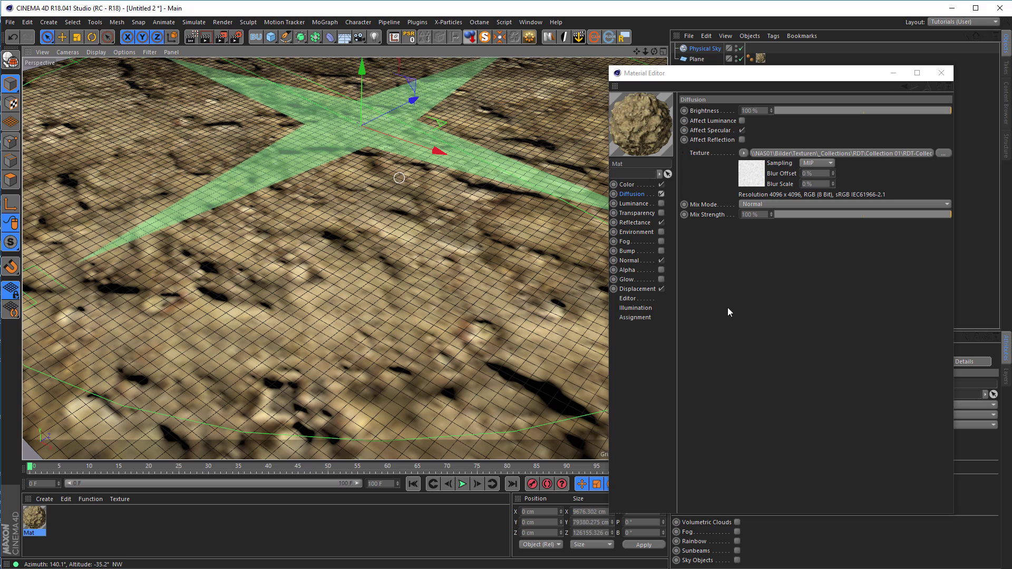
Enable the Bump channel with SAND-03-STONES_210cm_Bump_4k.jpg from Adobe Bridge, without a project copy, and render the scene to the Picture Viewer.
left_click(662, 251)
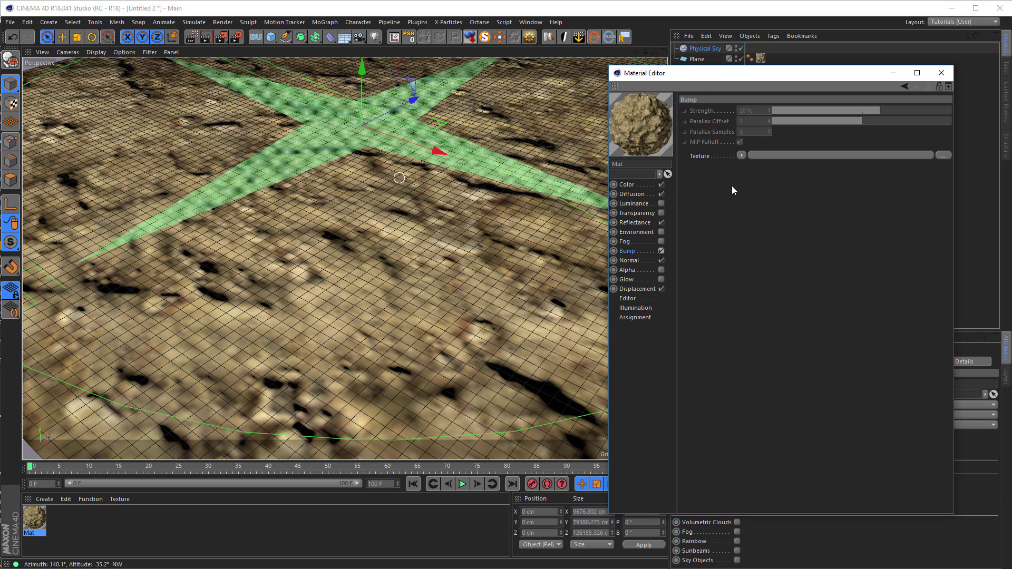
key("alt+Tab")
scroll(680, 278, "down", 5)
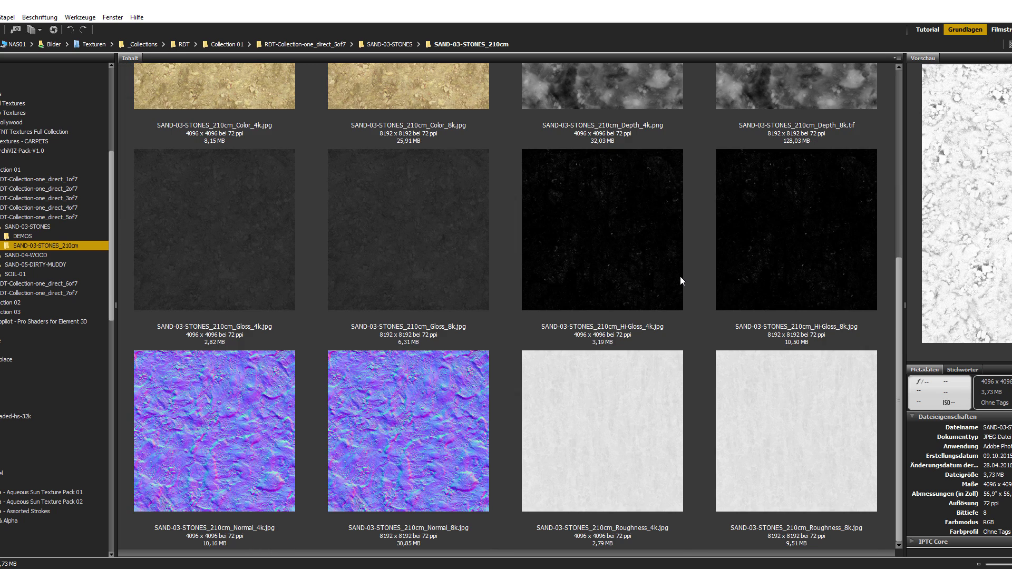
scroll(680, 280, "up", 5)
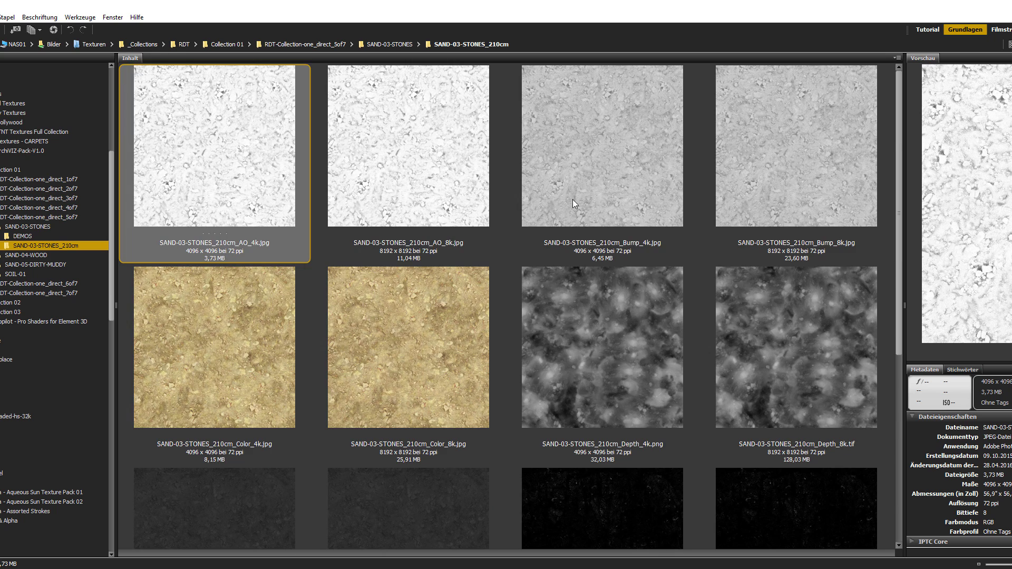
left_click_drag(599, 177, 770, 155)
key("alt+Tab")
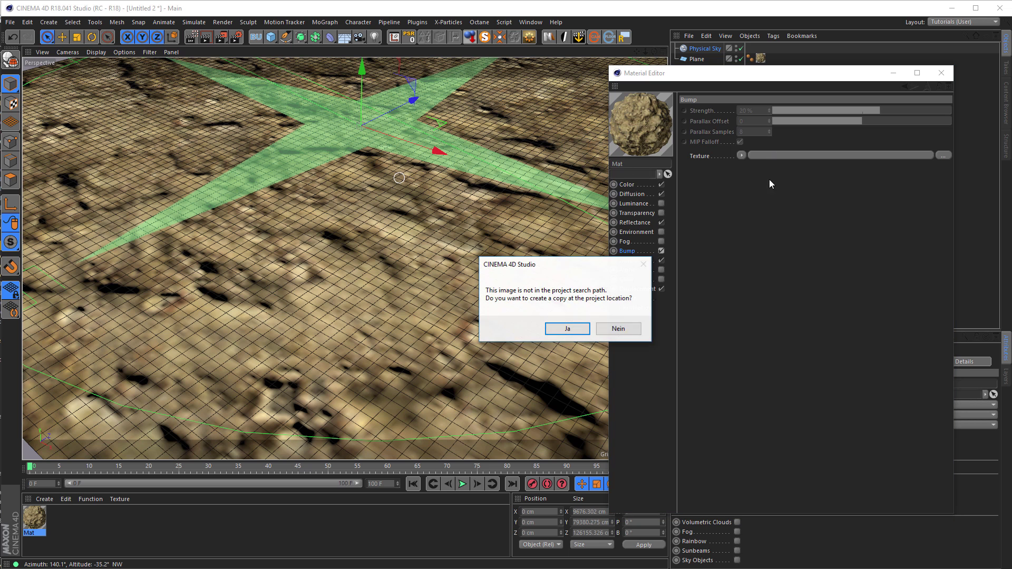
left_click(622, 328)
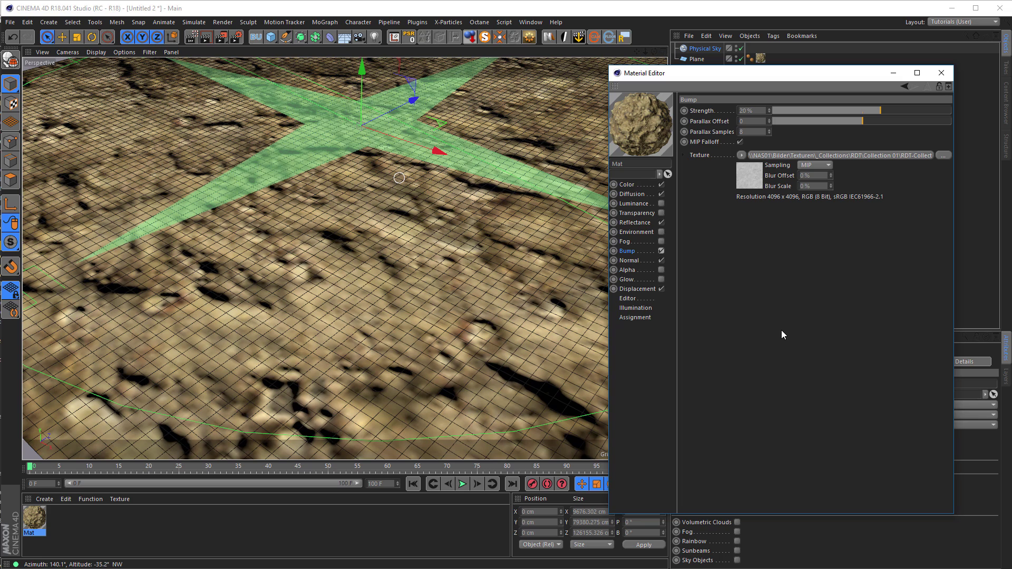
key("shift+r")
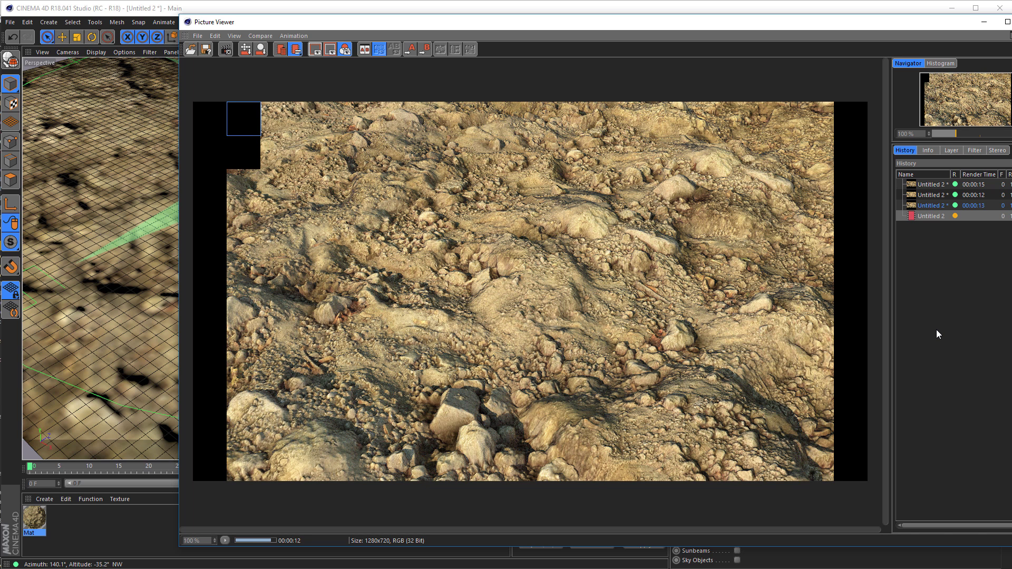
Compare the bump-map render with the previous render by alternating between the last two Picture Viewer history entries.
left_click(930, 209)
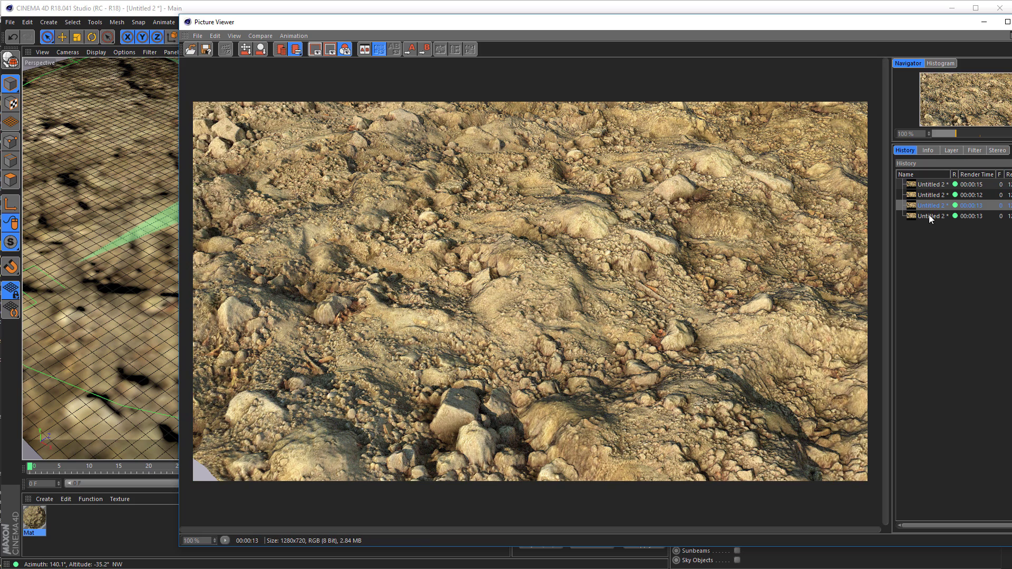
left_click(930, 217)
left_click(929, 205)
left_click(928, 216)
left_click(927, 209)
left_click(927, 218)
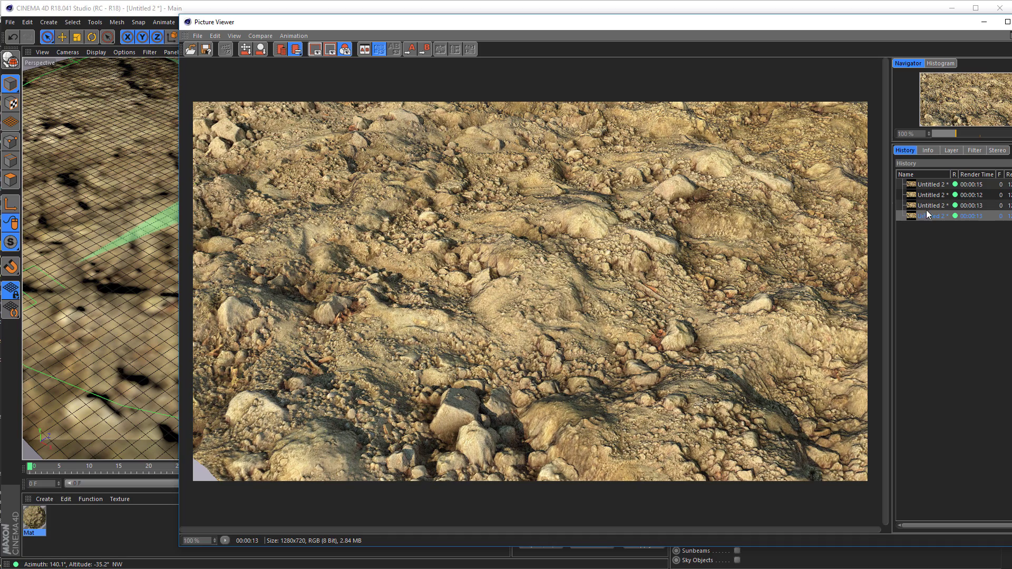
left_click(926, 206)
left_click(927, 215)
left_click(927, 209)
left_click(927, 216)
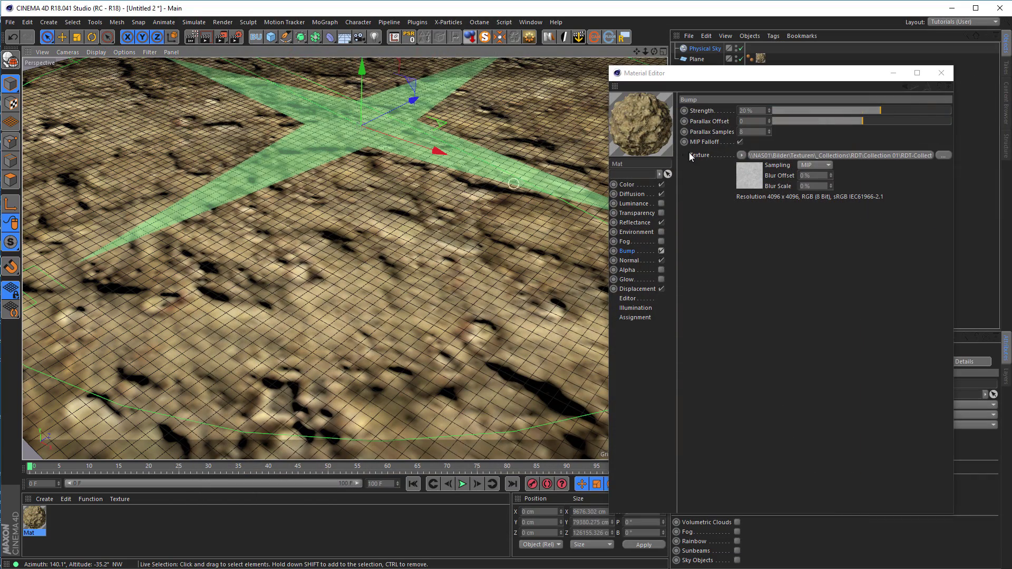
Close the Material Editor, convert the Plane to an editable polygon object and switch to point mode.
left_click(941, 73)
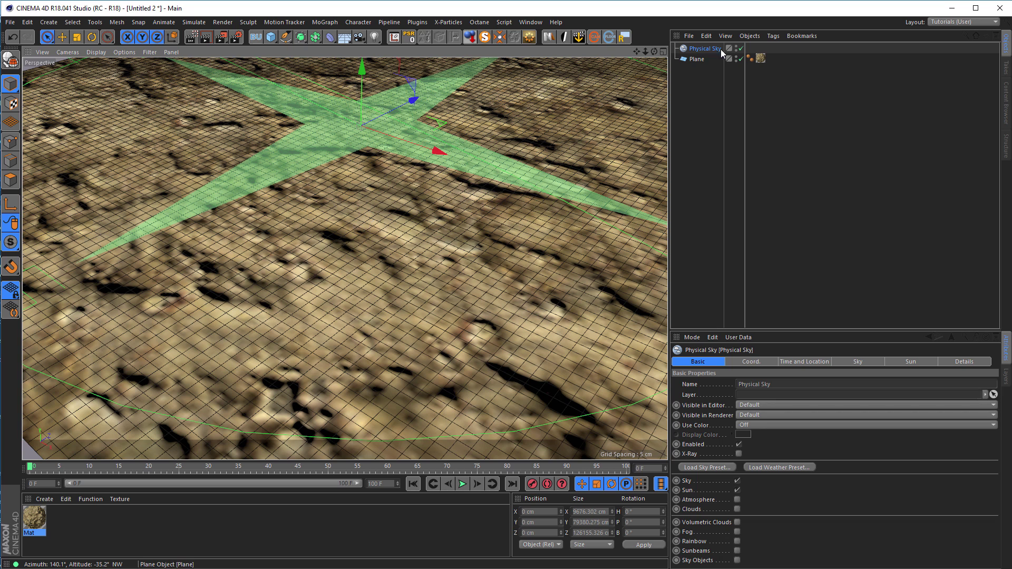
left_click(696, 59)
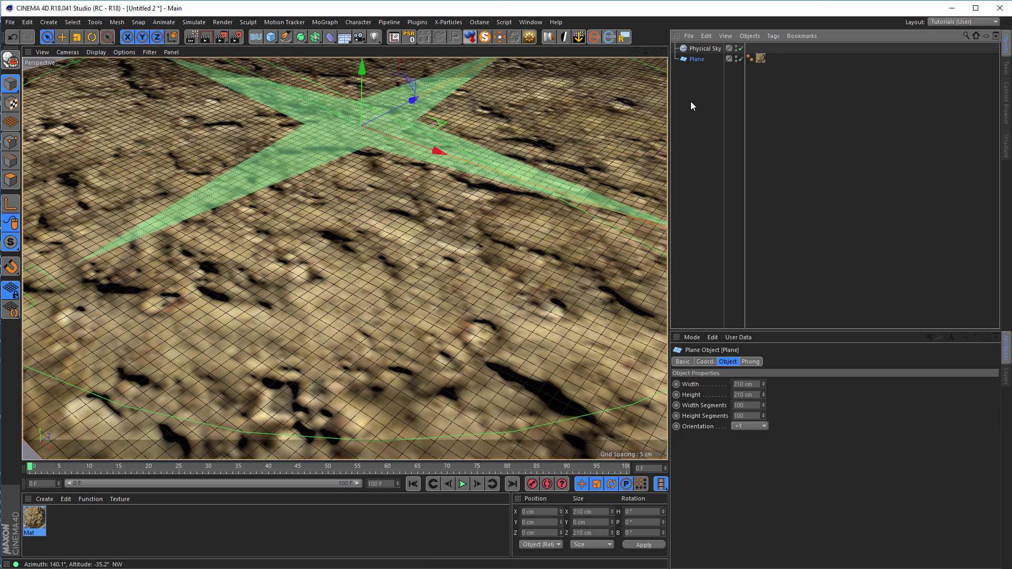
key("c")
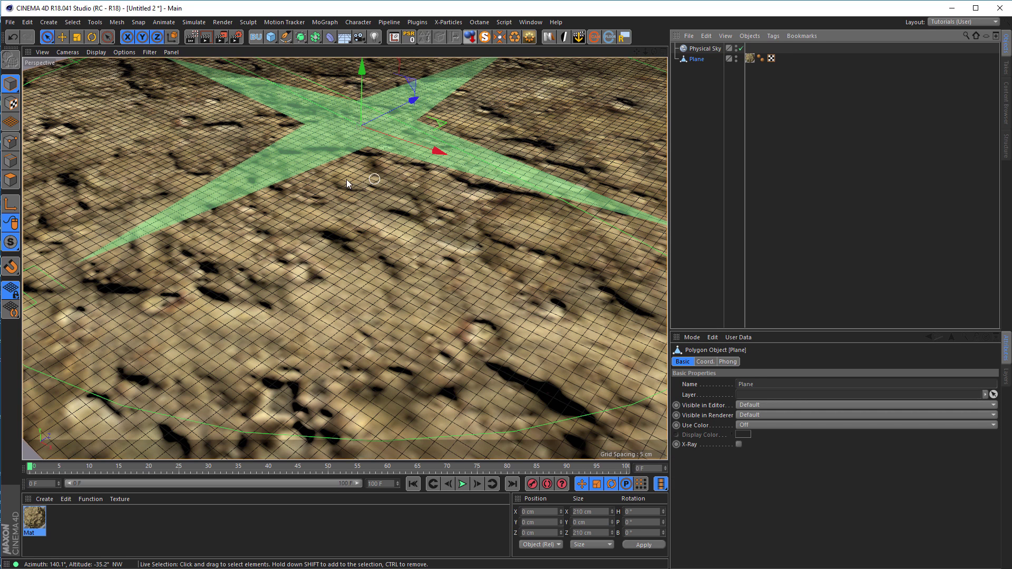
left_click(10, 142)
Pull up a tall hill in the middle of the plane using the Magnet tool with a radius of about 37.8 cm.
right_click(230, 174)
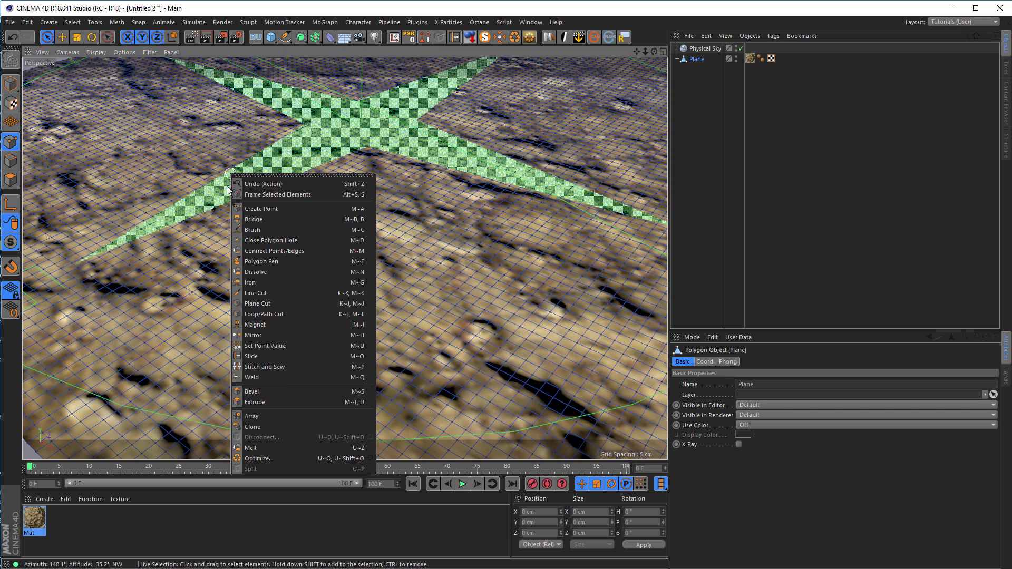
left_click(261, 324)
middle_click_drag(382, 206, 43, 257)
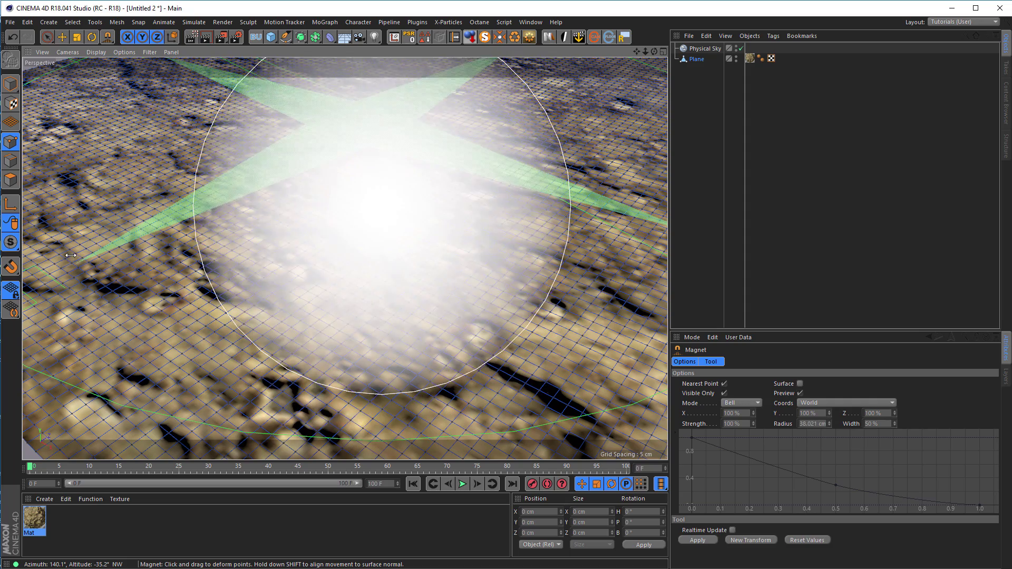
middle_click_drag(366, 232, 367, 265)
mouse_move(432, 271)
middle_mouse_down()
mouse_move(433, 244)
mouse_move(429, 299)
mouse_move(452, 177)
middle_mouse_up()
left_click_drag(358, 232, 348, 203, "alt")
middle_click_drag(348, 242, 367, 337, "alt")
mouse_move(359, 280)
left_mouse_down()
mouse_move(355, 191)
mouse_move(319, 189)
left_mouse_up()
left_click_drag(275, 237, 276, 209)
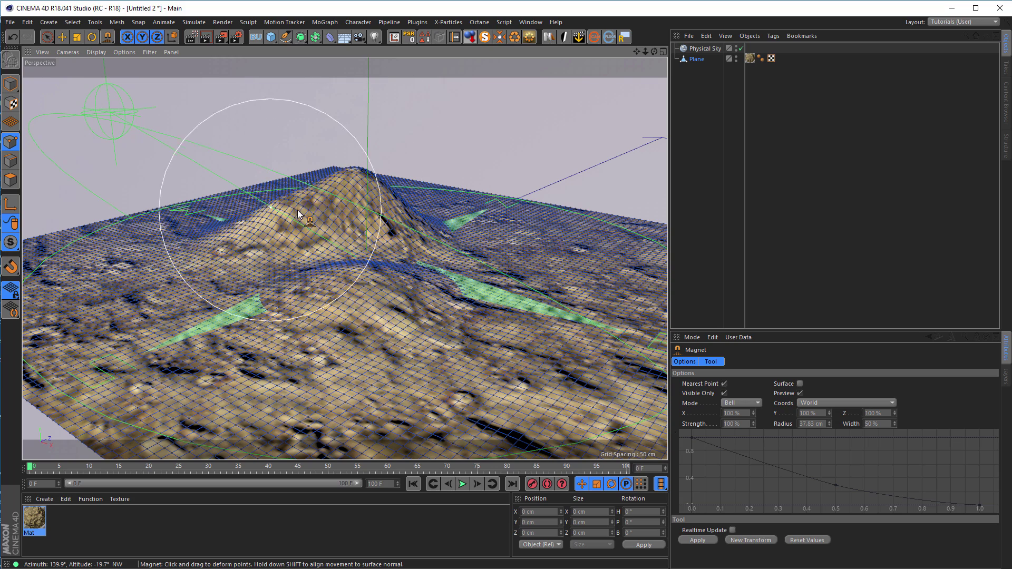
Raise lower mounds on both sides of the hill and push a hollow into the foreground with the Magnet tool.
left_click_drag(491, 287, 497, 263)
left_click_drag(569, 259, 564, 213)
left_click_drag(153, 279, 157, 231)
left_click_drag(252, 341, 252, 366)
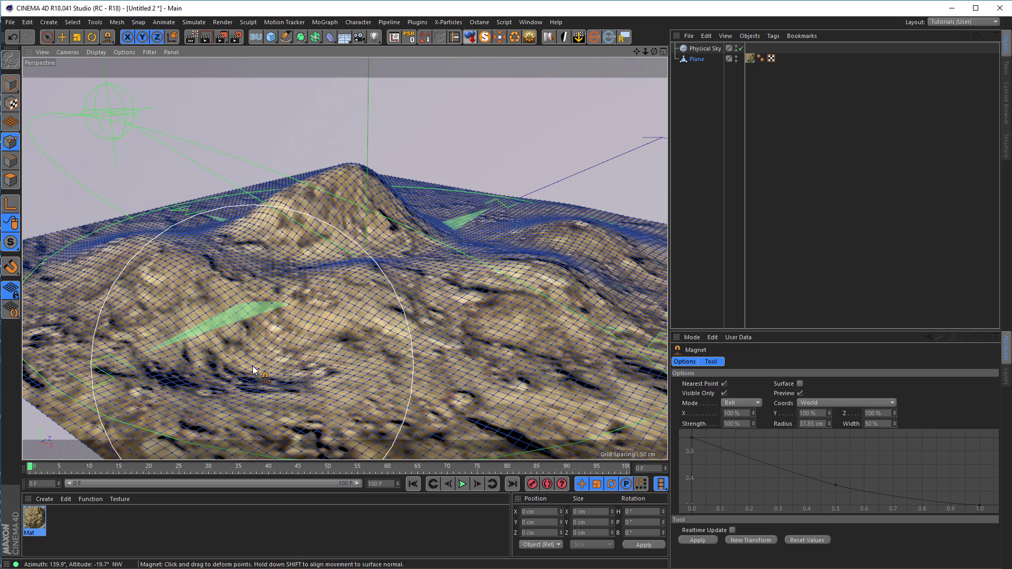
Frame the sculpted terrain more closely and start an interactive render region over the perspective view.
middle_click_drag(332, 323, 308, 277, "alt")
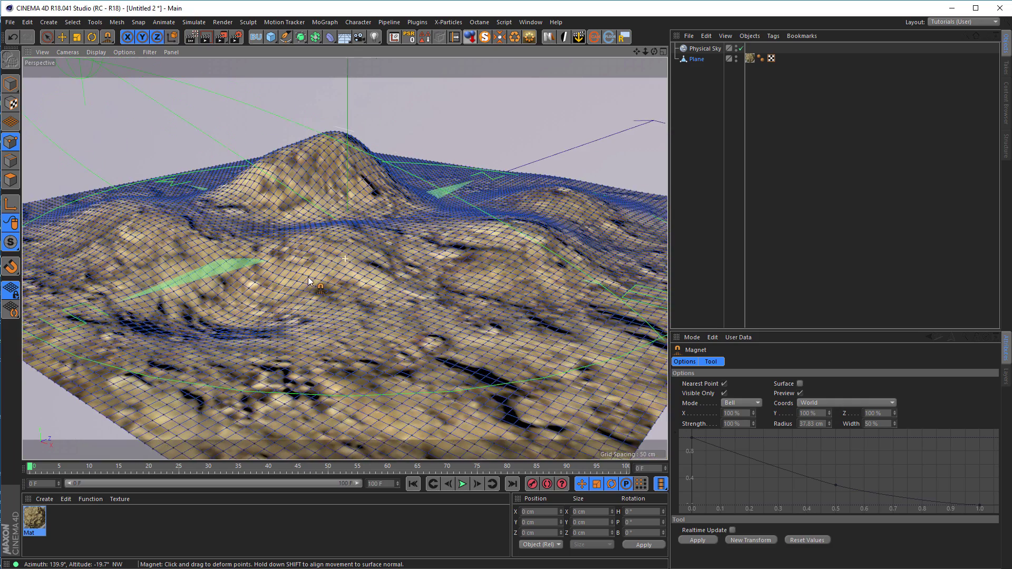
right_click_drag(339, 282, 354, 280, "alt")
middle_click_drag(354, 279, 352, 268, "alt")
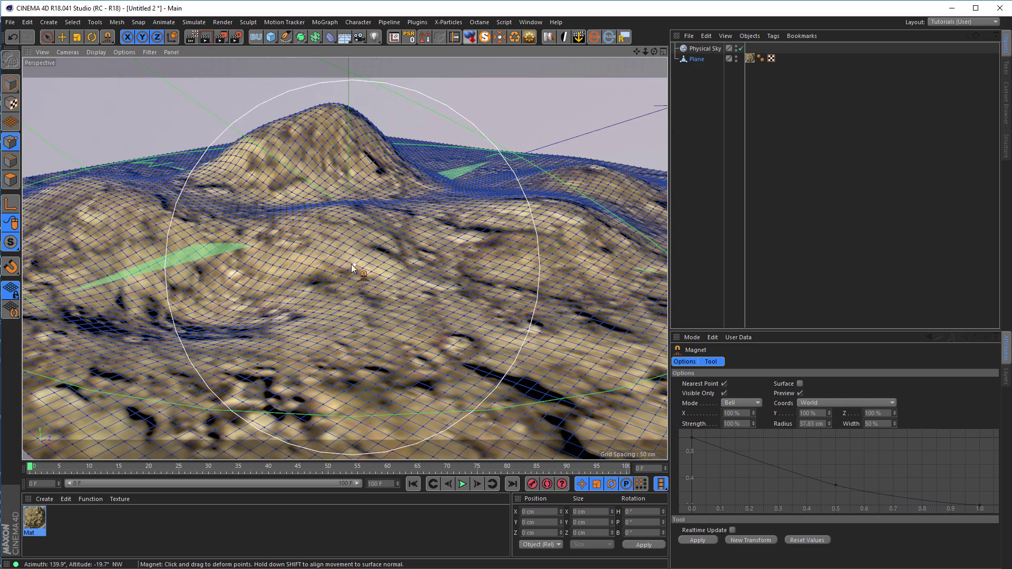
left_click(193, 38)
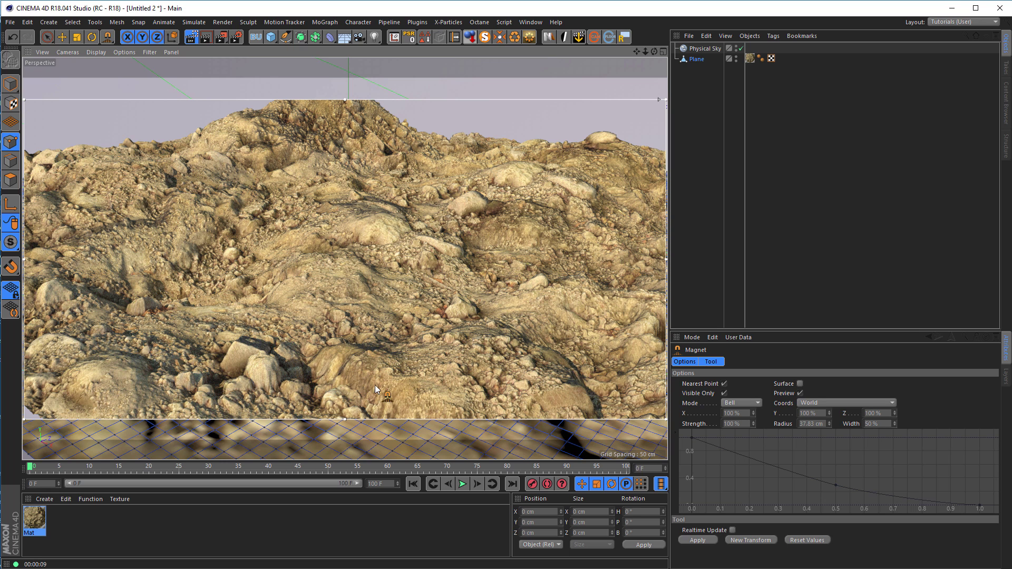
Open the Mat material's Displacement channel and set its height to 10 cm.
double_click(39, 520)
left_click_drag(220, 71, 769, 53)
left_click(601, 268)
left_click_drag(699, 103, 647, 134)
type("10")
key("Return")
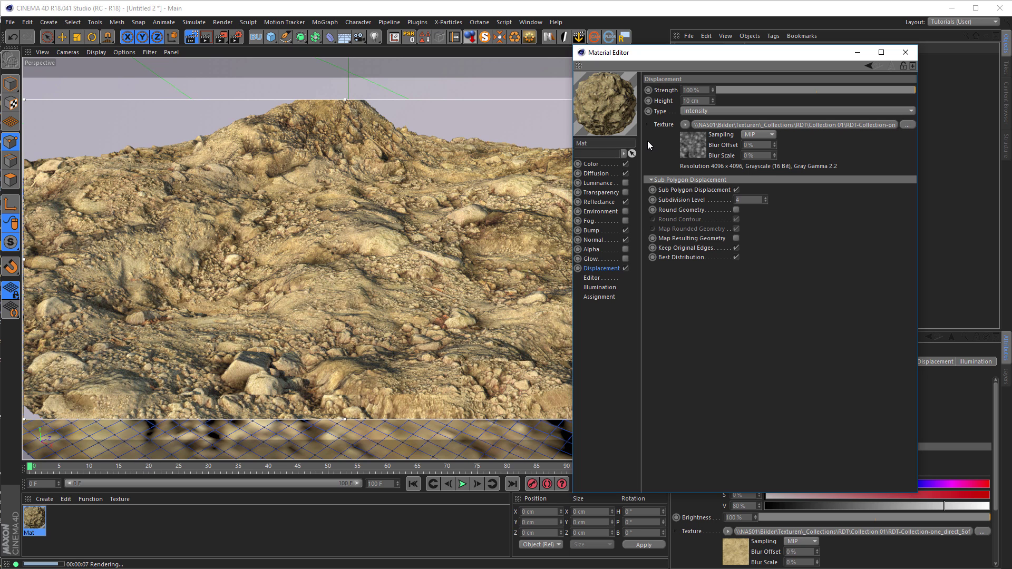
Set the material's displacement height to 13 cm.
left_click(693, 100)
type("13")
key("Return")
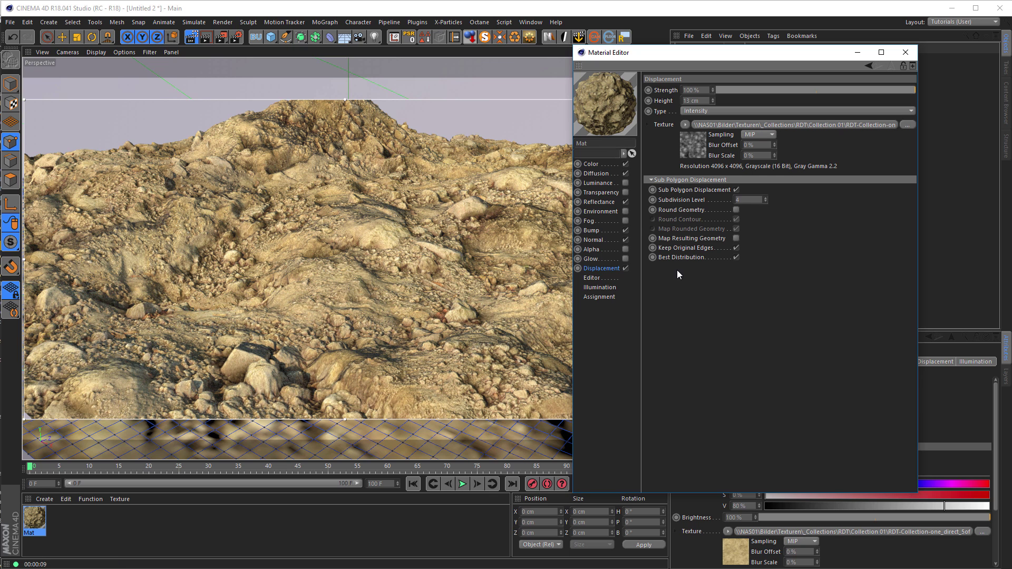
Try a Sub Polygon Displacement subdivision level of 6.
left_click(766, 198)
left_click_drag(750, 200, 719, 211)
type("6")
key("Return")
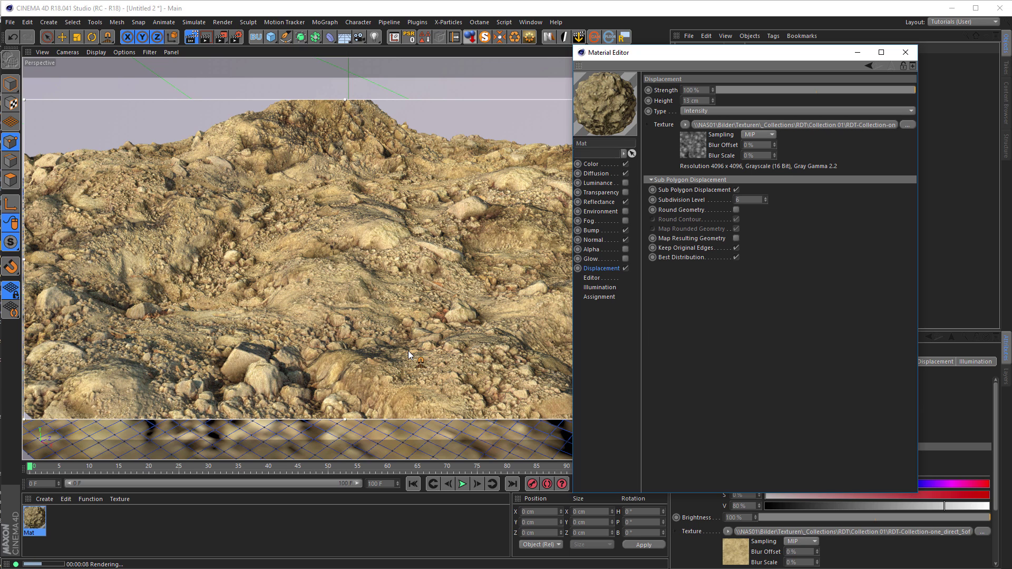
Set the displacement subdivision level to 5 and render the scene to the Picture Viewer in place of the interactive render region.
left_click_drag(745, 201, 727, 201)
type("5")
key("Return")
left_click(193, 37)
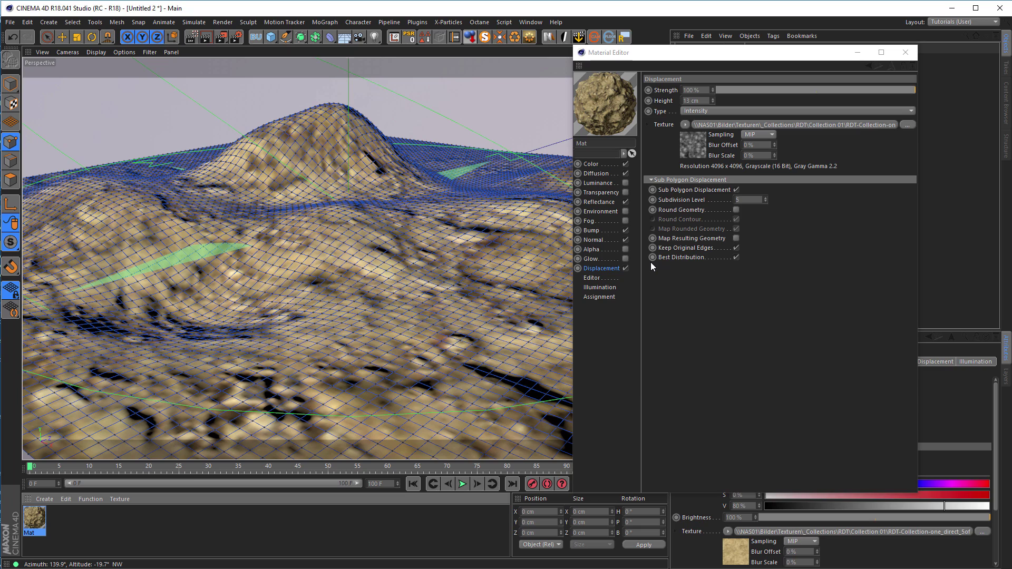
key("shift+r")
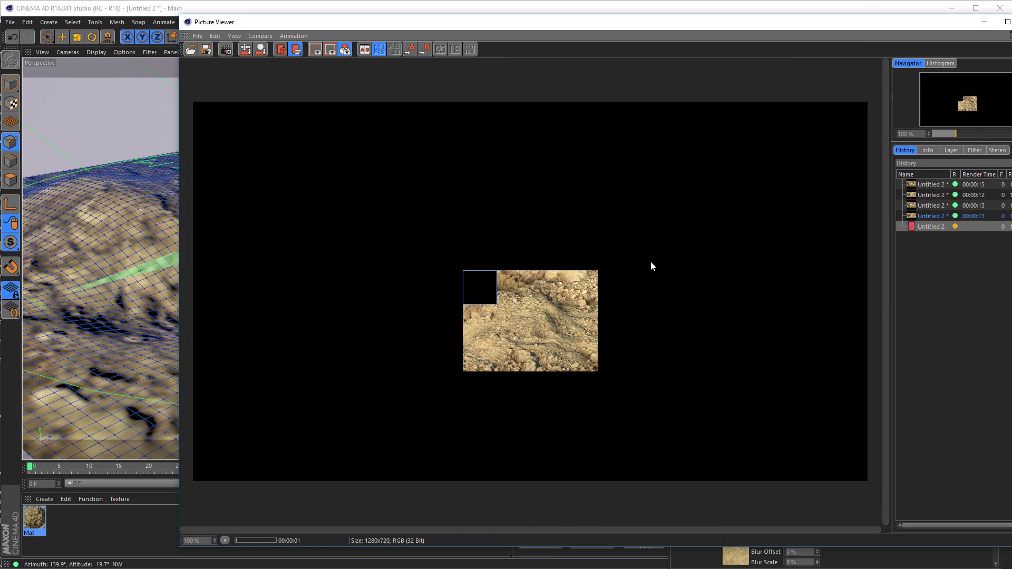